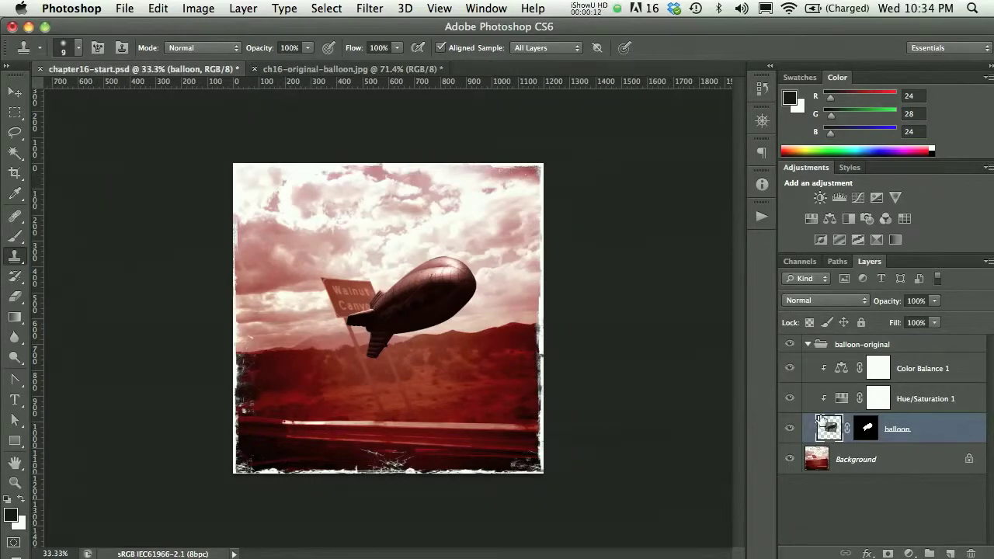
# Compare the composite with the Hue/Saturation tint and balloon mask off, restore them, then show ch16-original-balloon.jpg
pyautogui.click(789, 398)
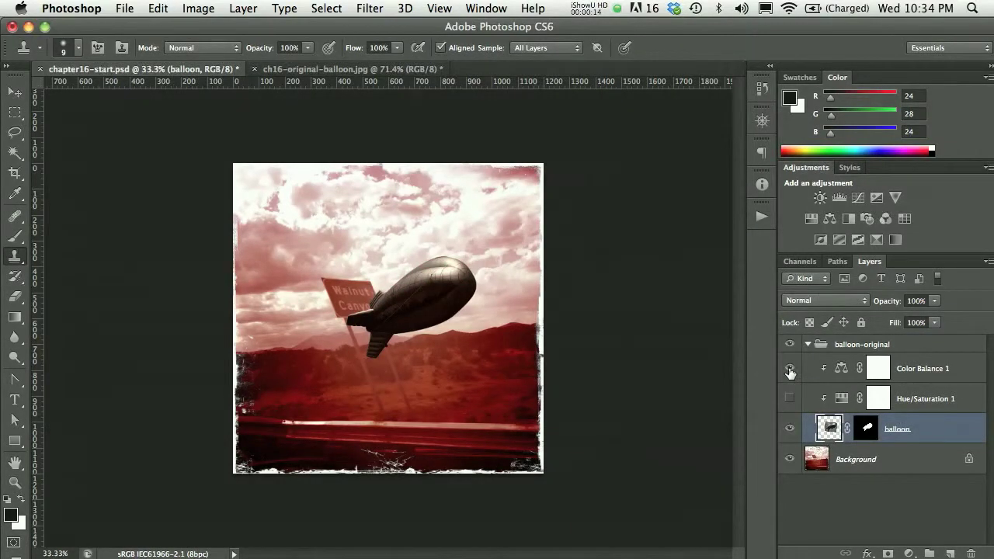
pyautogui.keyDown('shift'); pyautogui.click(865, 430); pyautogui.keyUp('shift')
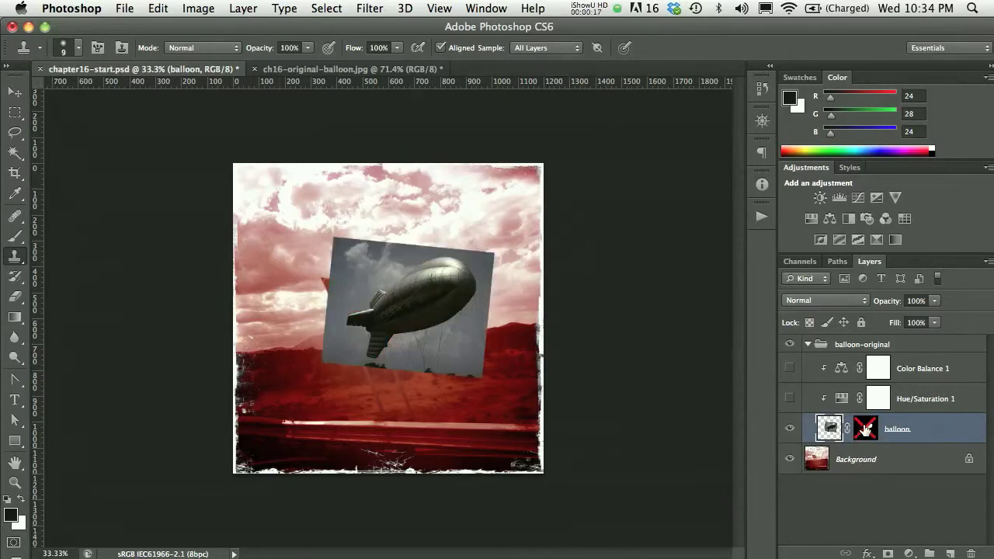
pyautogui.keyDown('shift'); pyautogui.click(864, 430); pyautogui.keyUp('shift')
pyautogui.click(789, 399)
pyautogui.click(790, 368)
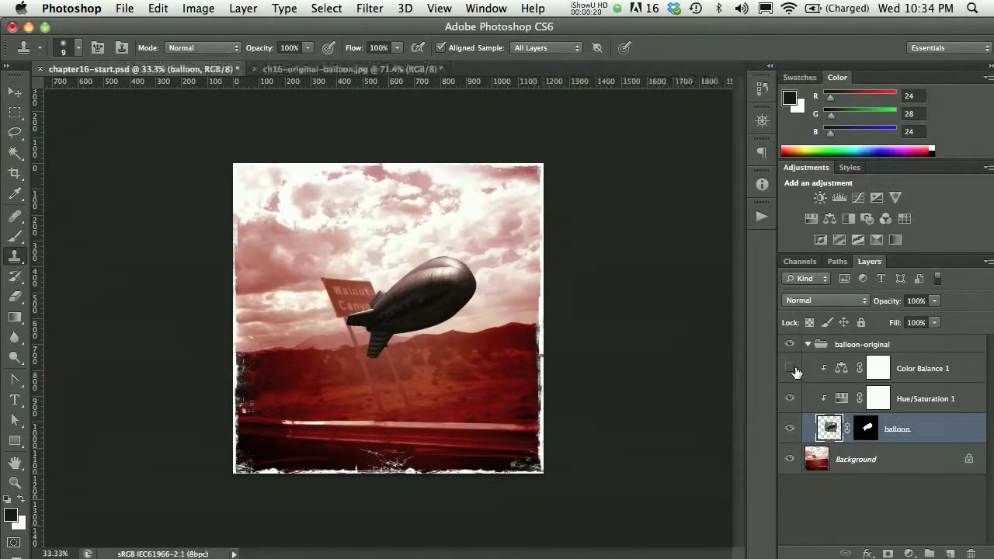
pyautogui.click(405, 72)
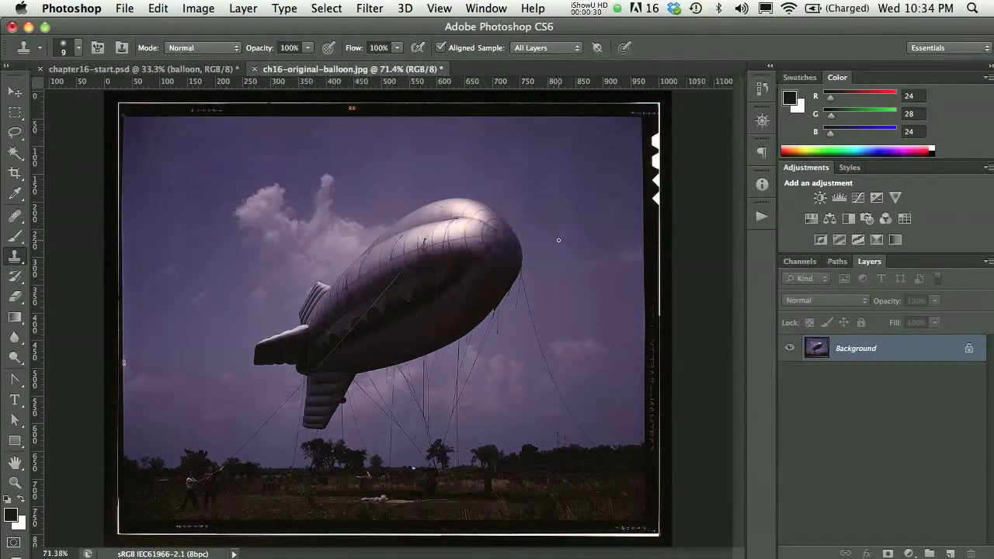
# Undo, collapse the balloon-original group in chapter16-start.psd, and return to ch16-original-balloon.jpg
pyautogui.press('super+z')
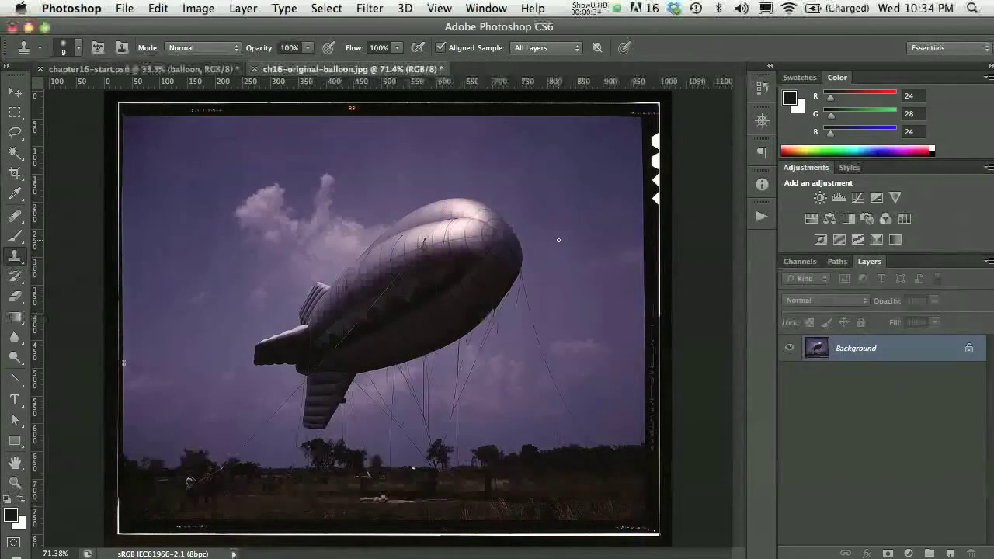
pyautogui.hotkey('ctrl', 'Tab')
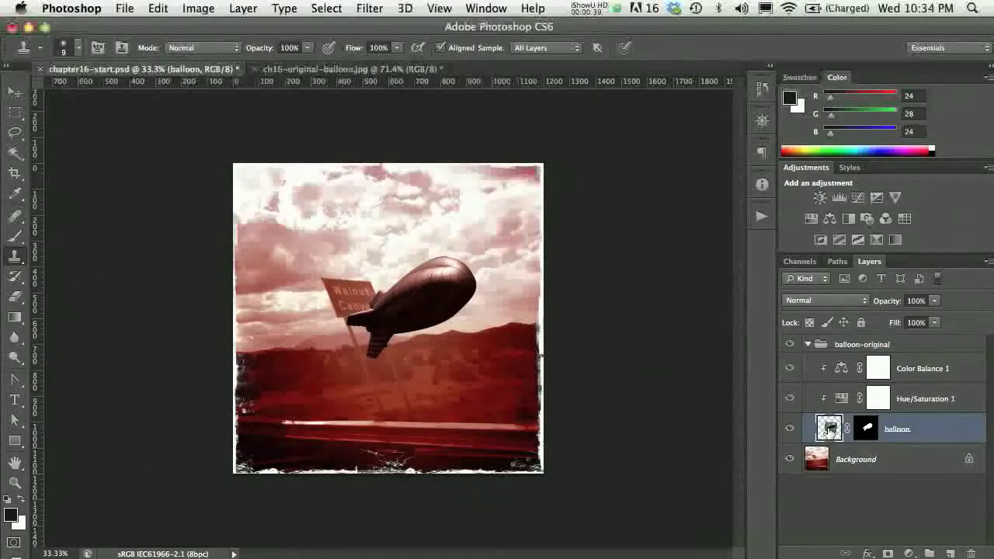
pyautogui.click(807, 345)
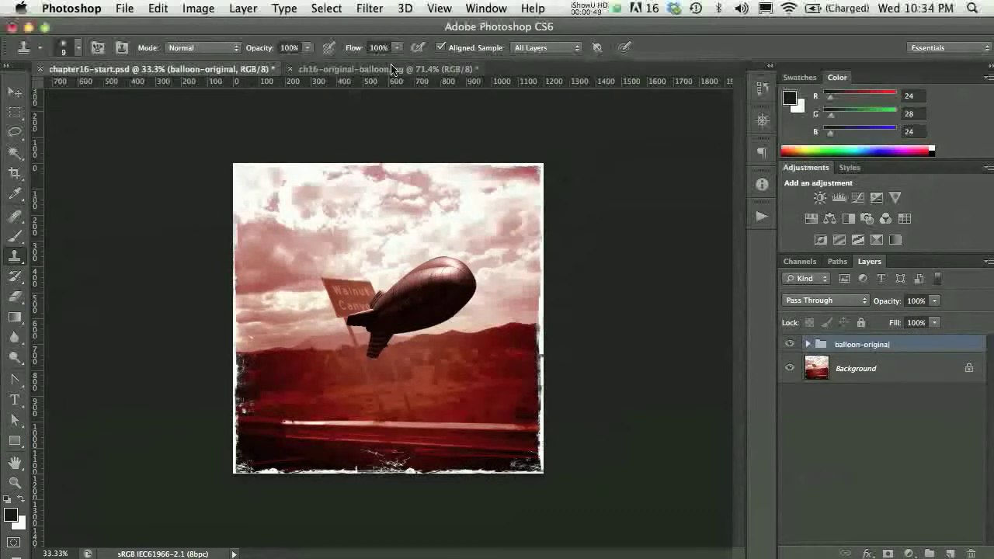
pyautogui.click(391, 69)
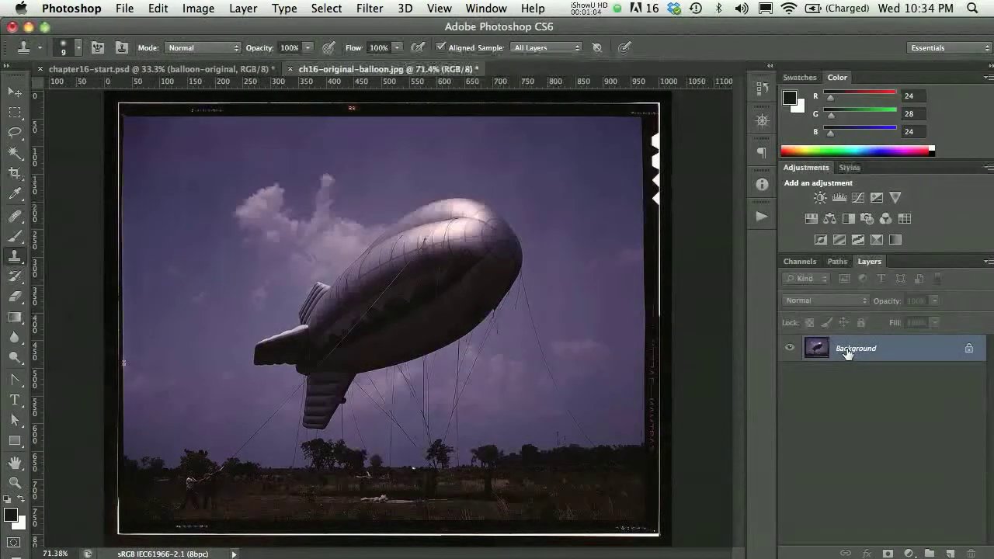
# Duplicate the Background layer and rename the Background layer to 'original'
pyautogui.moveTo(847, 351); pyautogui.dragTo(949, 551)
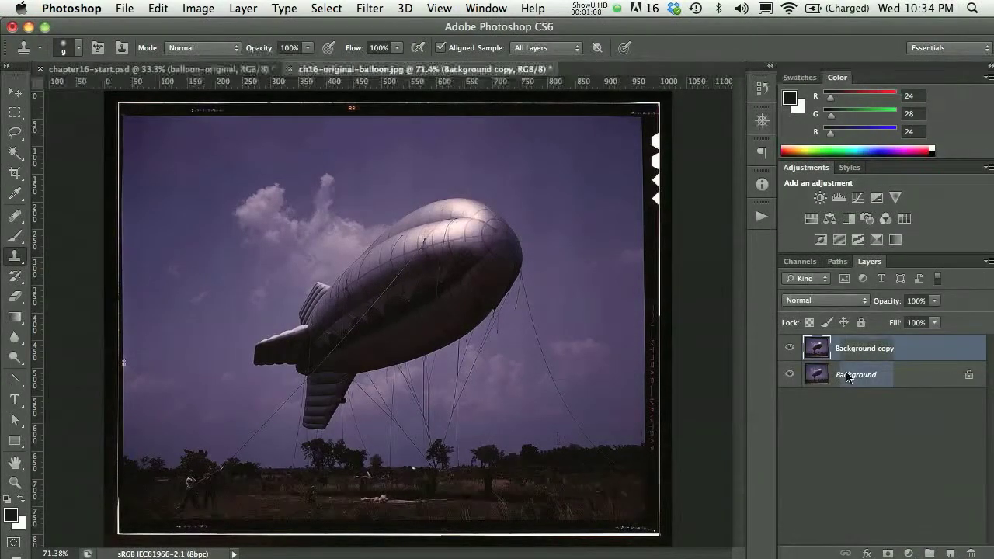
pyautogui.doubleClick(847, 376)
pyautogui.write('original')
pyautogui.press('Return')
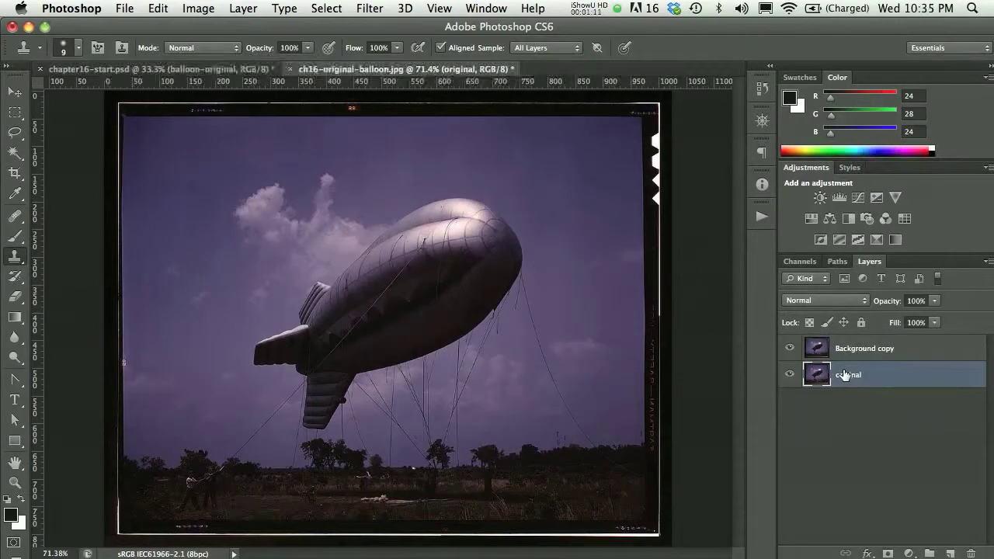
# Hide the original layer and rename Background copy to 'balloon'
pyautogui.click(815, 348)
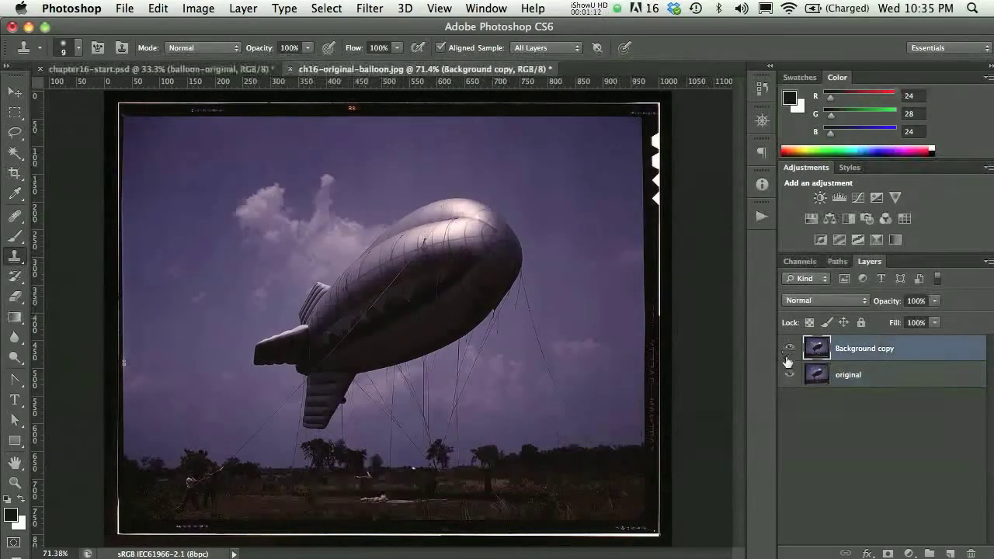
pyautogui.click(789, 375)
pyautogui.doubleClick(858, 348)
pyautogui.write('E')
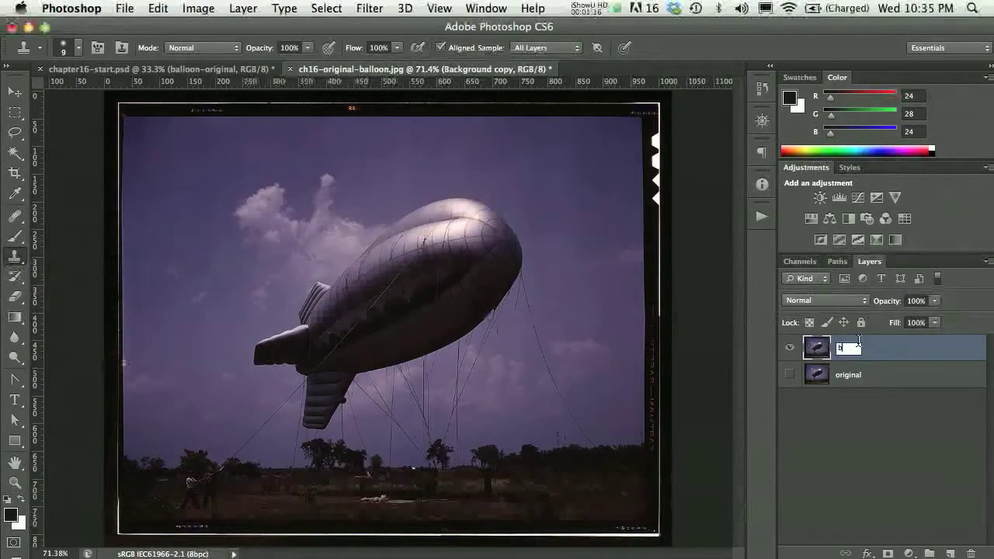
pyautogui.write('alloon')
pyautogui.press('Return')
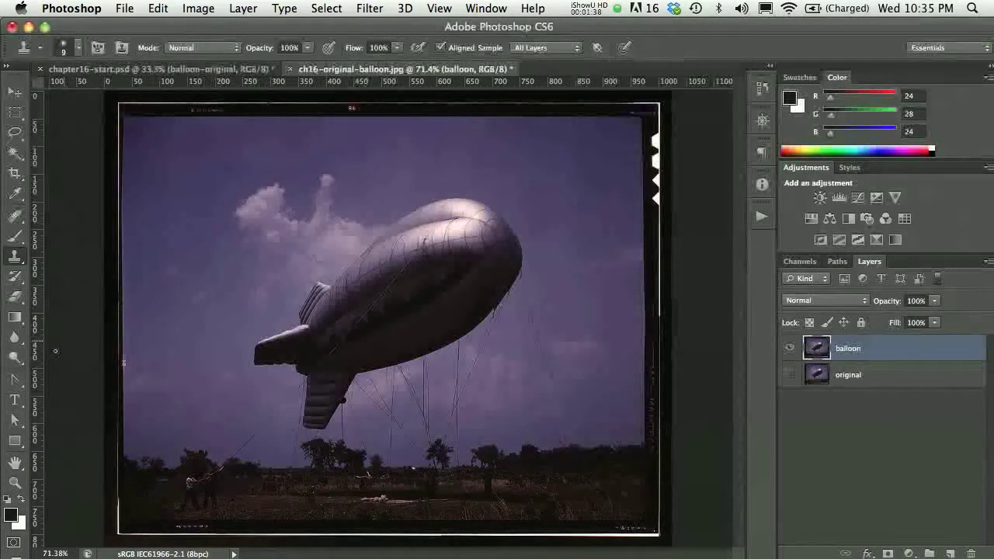
# Select the Pen tool set to draw paths rather than shapes
pyautogui.click(18, 379)
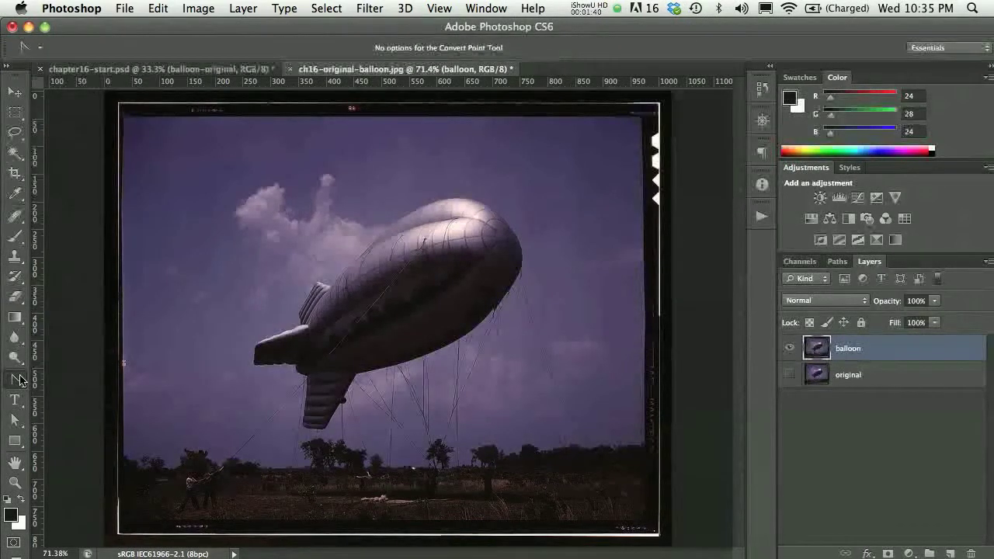
pyautogui.moveTo(19, 379); pyautogui.dragTo(78, 382)
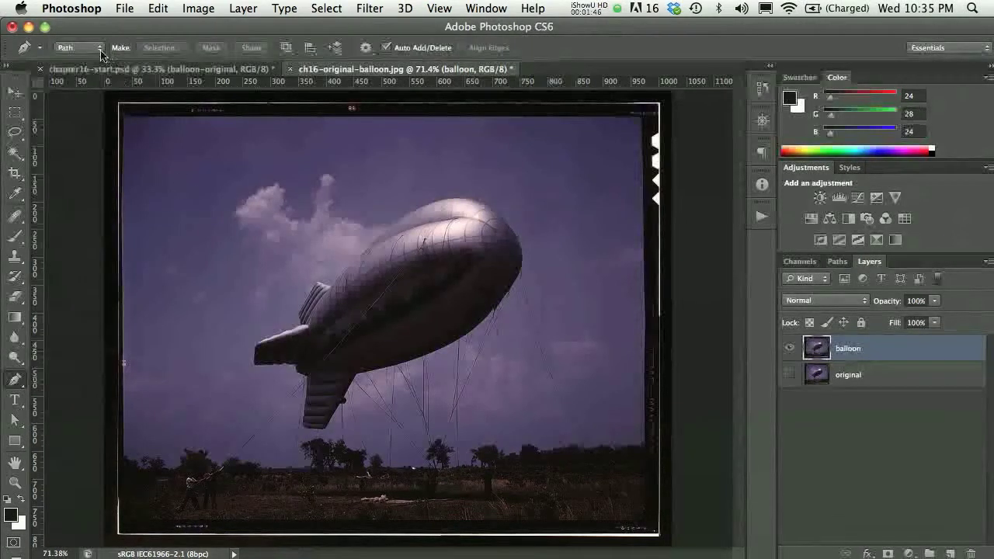
pyautogui.click(100, 50)
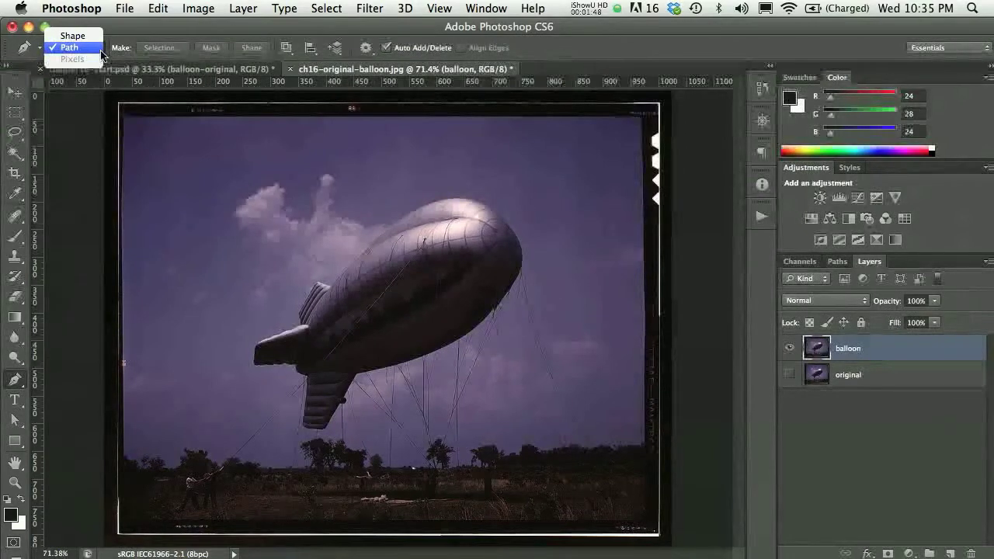
pyautogui.click(100, 48)
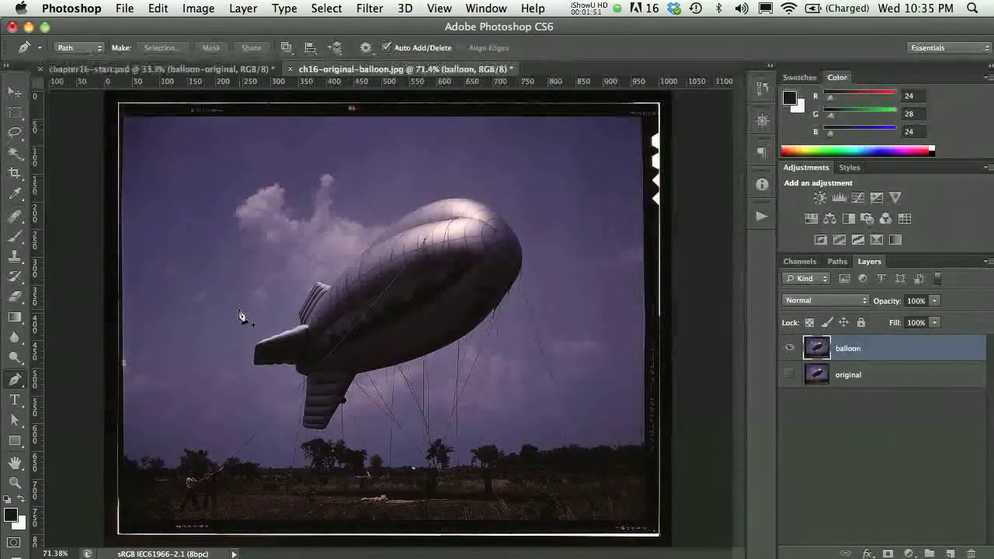
# Place the first anchors at the balloon's nose and a sharp corner beside the tail
pyautogui.click(257, 349)
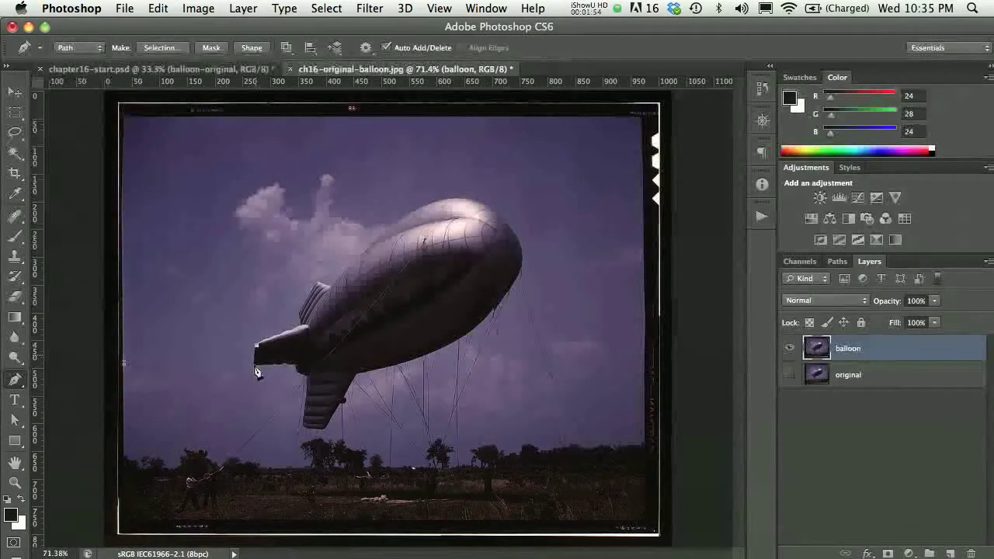
pyautogui.click(255, 364)
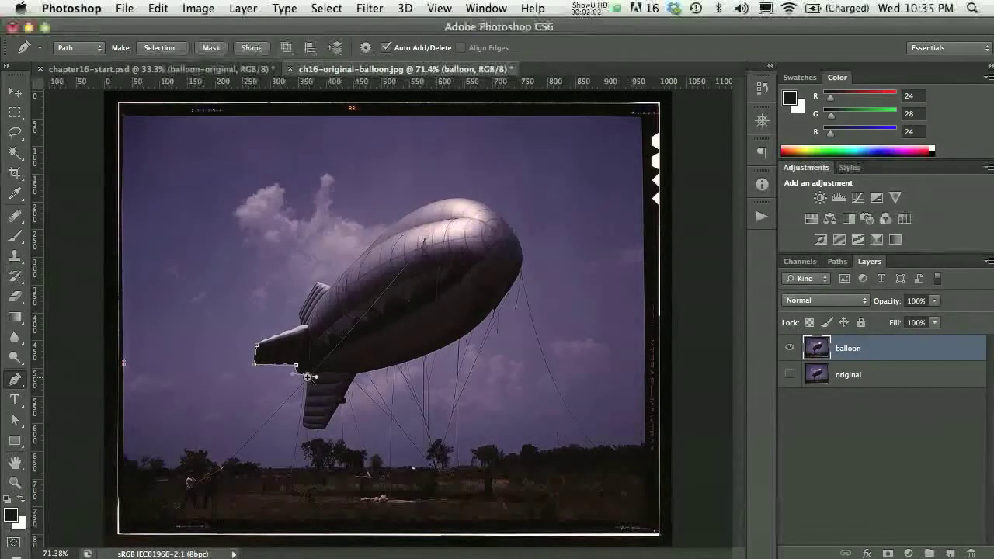
pyautogui.scroll(5, 307, 376)
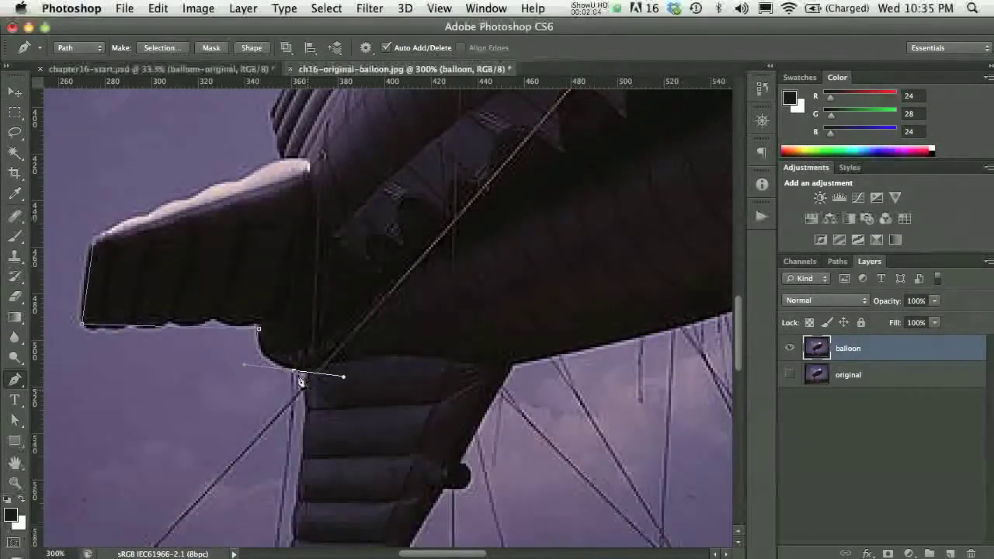
pyautogui.keyDown('alt'); pyautogui.click(296, 372); pyautogui.keyUp('alt')
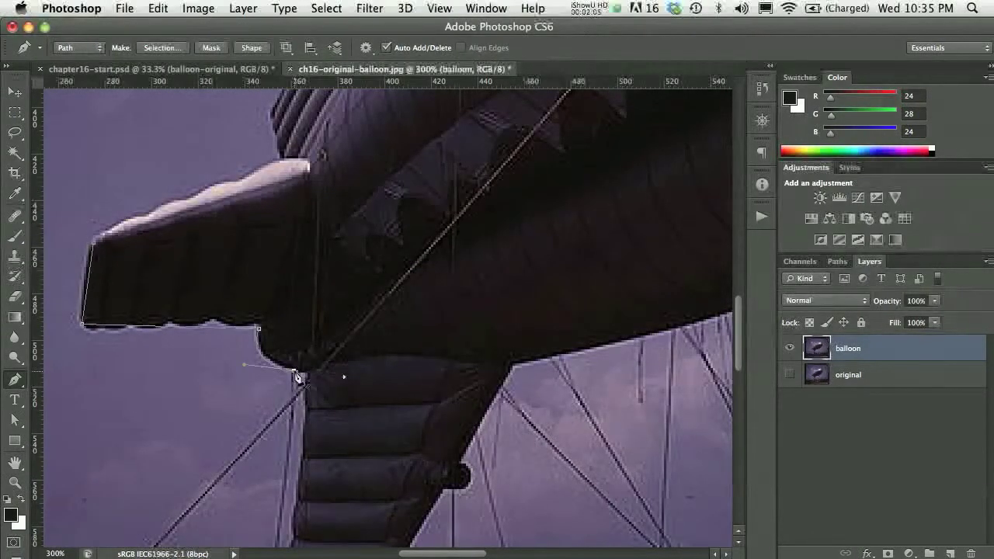
pyautogui.click(307, 376)
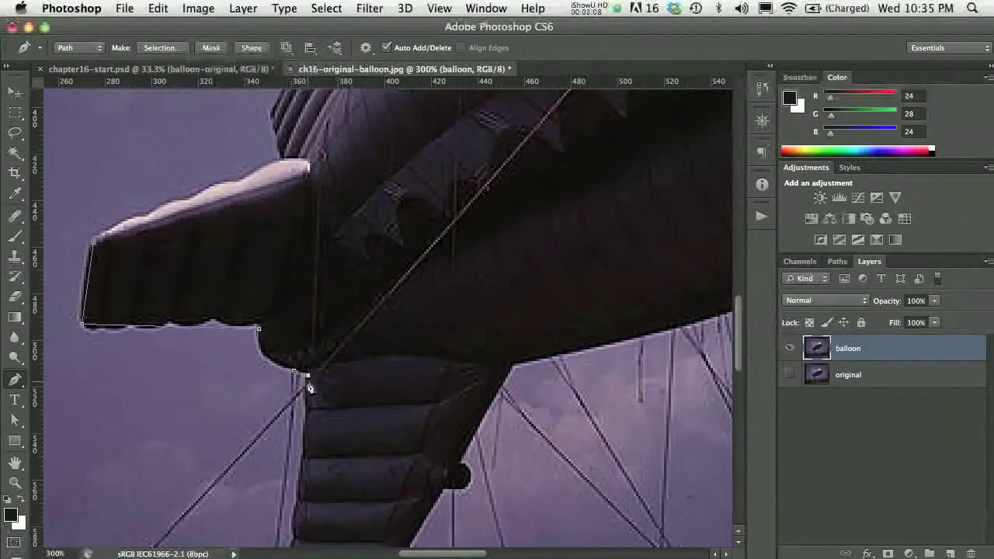
pyautogui.scroll(-3, 307, 403)
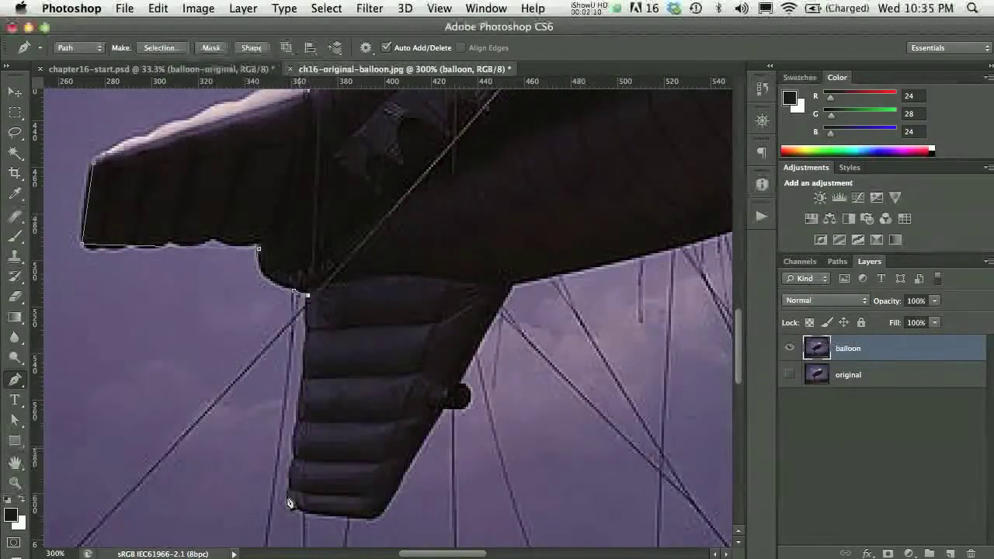
# Continue the path along the lower fin's bottom edge and around the dark bulge, then zoom to 100%
pyautogui.click(287, 496)
pyautogui.click(302, 509)
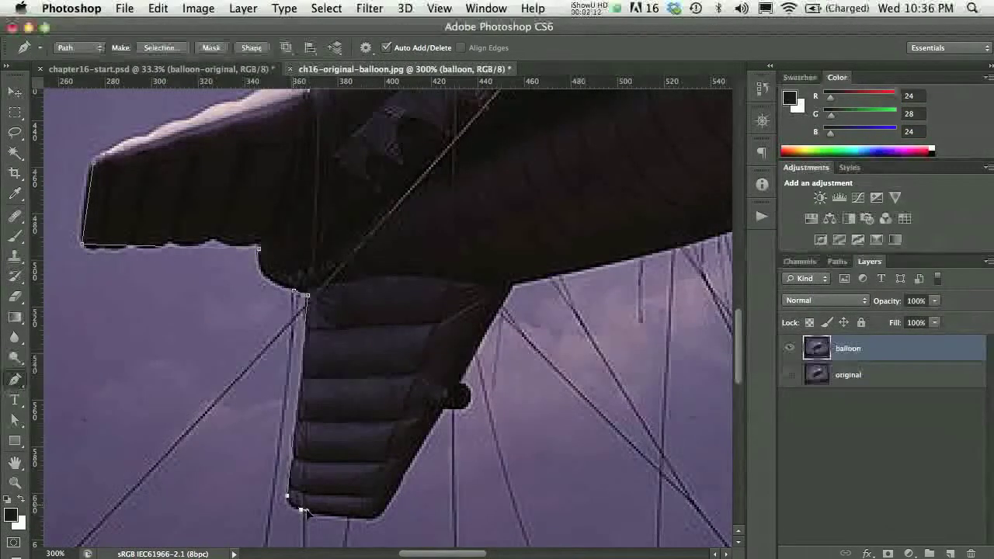
pyautogui.click(378, 517)
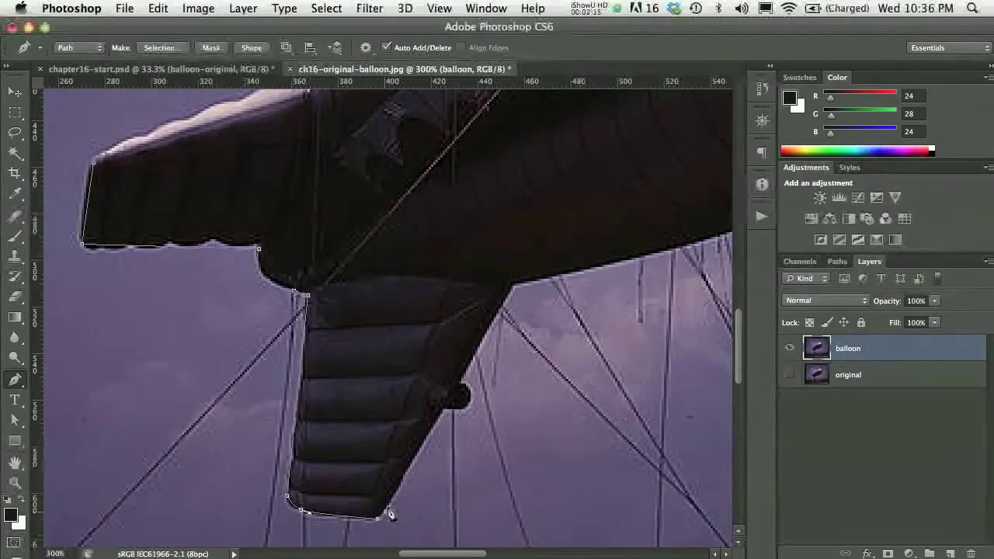
pyautogui.click(445, 407)
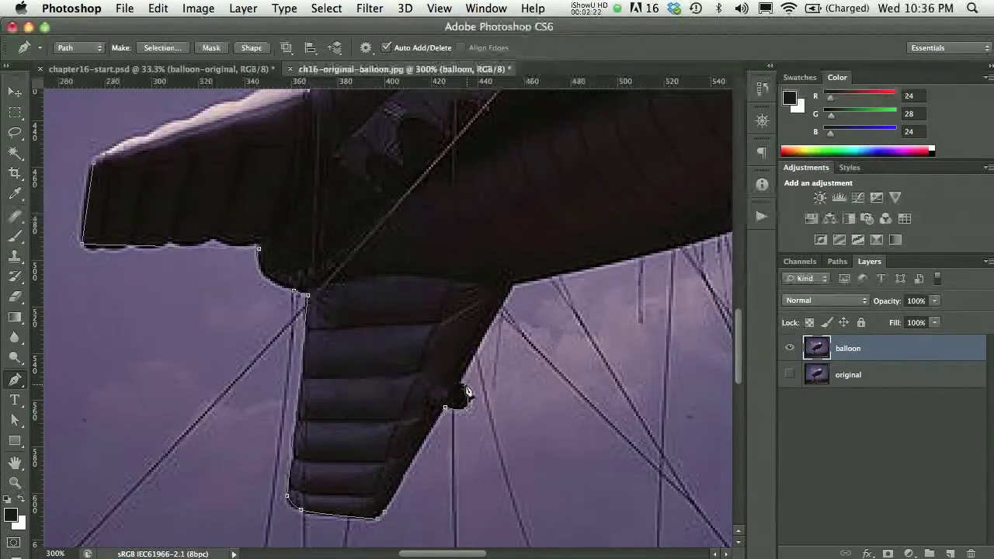
pyautogui.click(464, 385)
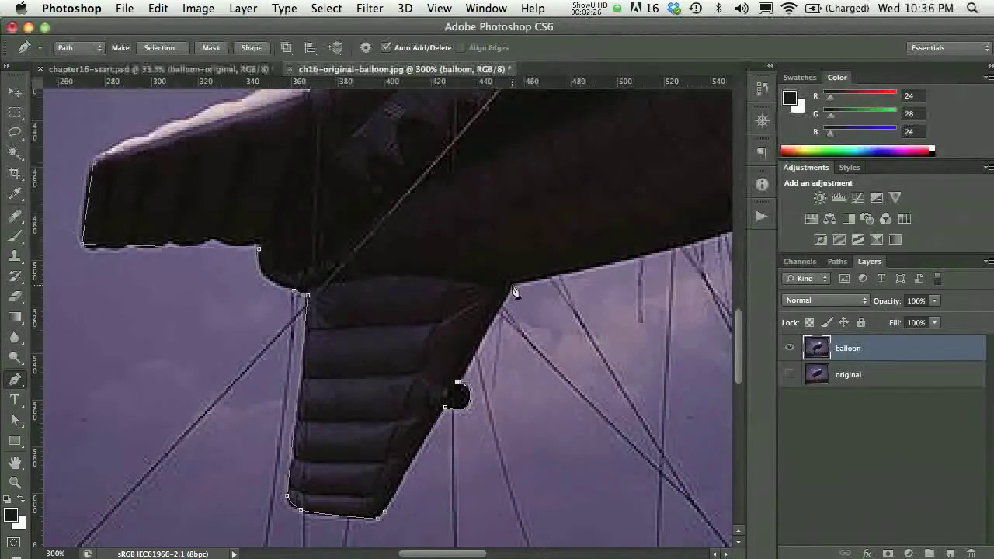
pyautogui.press('super+1')
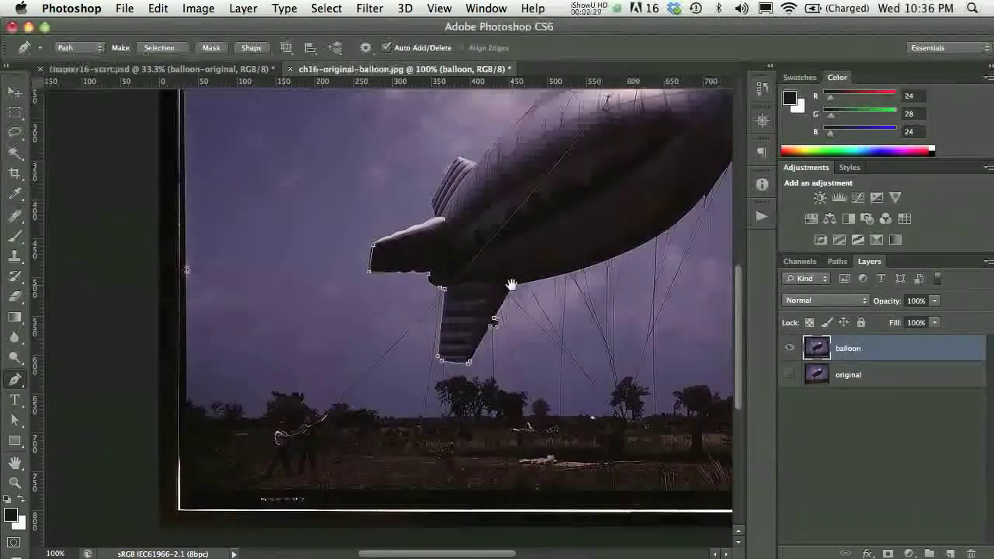
# Extend the path with curved anchors hugging the balloon's lower edge
pyautogui.hscroll(1, 572, 268)
pyautogui.scroll(1, 573, 268)
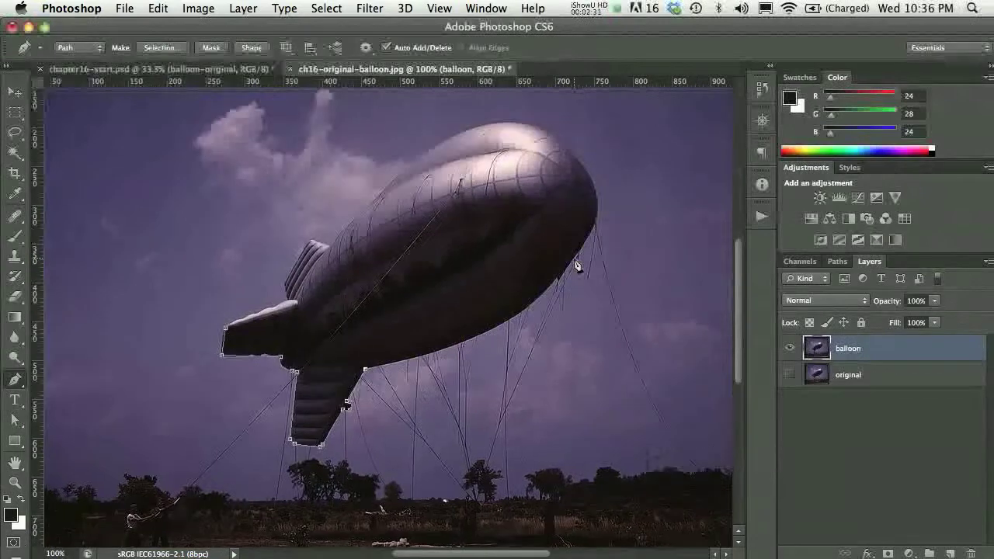
pyautogui.moveTo(573, 261); pyautogui.dragTo(613, 183)
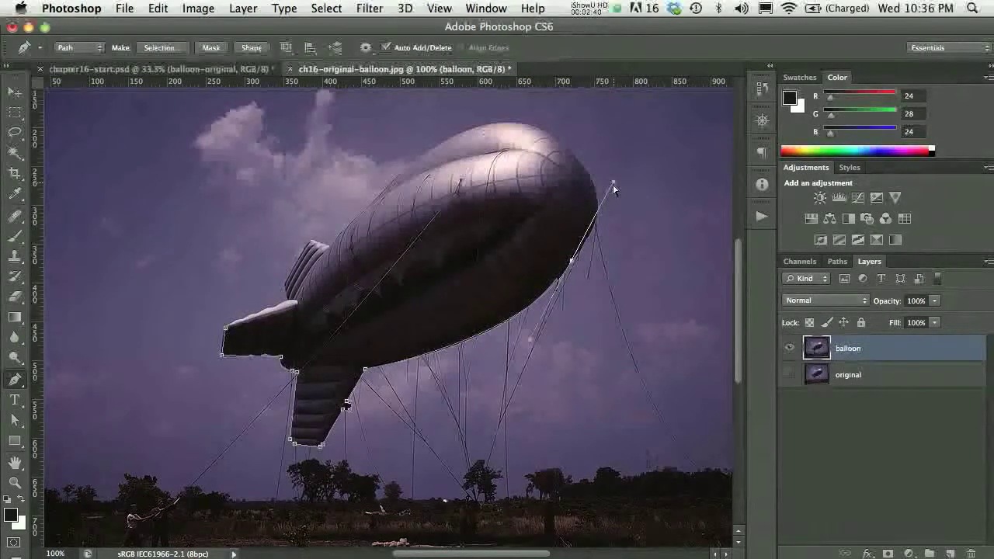
pyautogui.moveTo(608, 202); pyautogui.dragTo(604, 218)
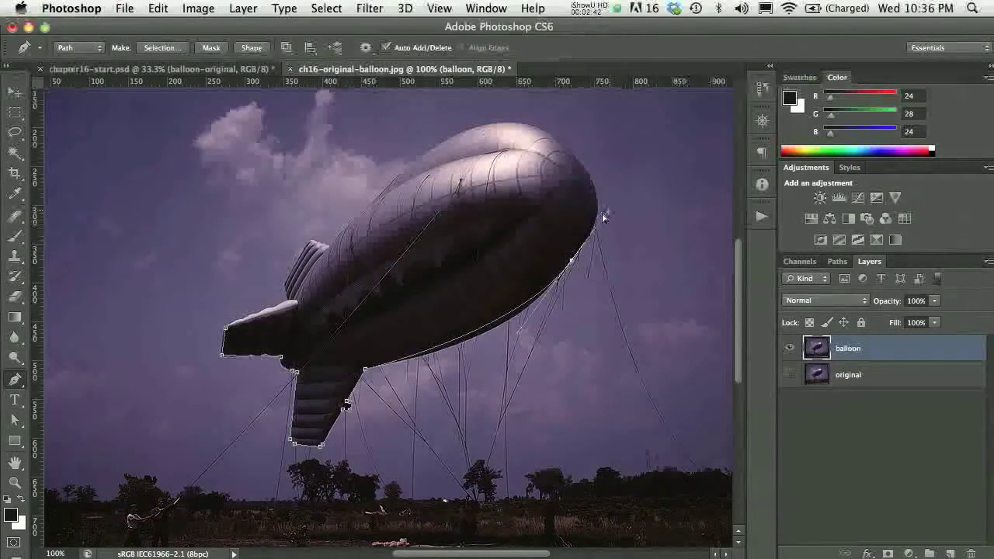
pyautogui.click(560, 275)
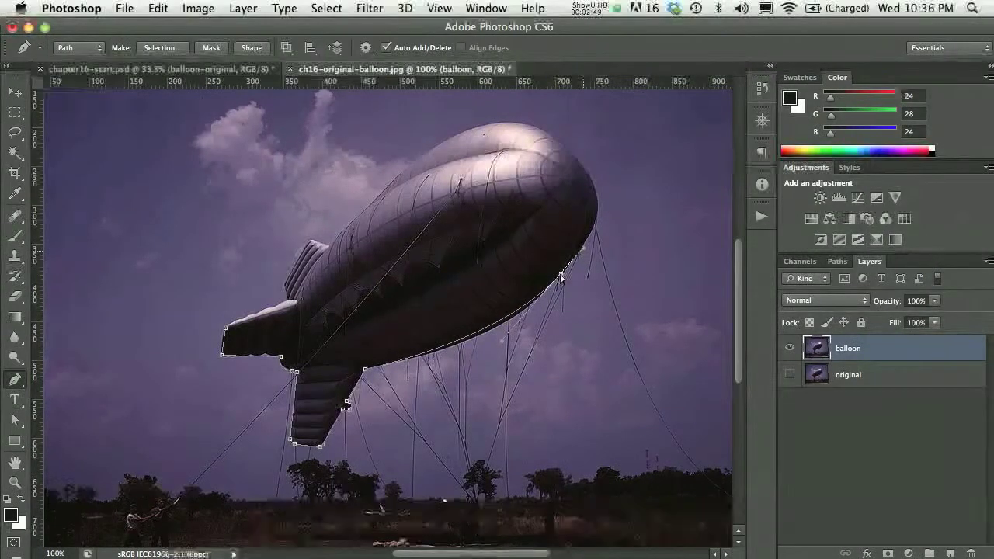
pyautogui.moveTo(560, 274); pyautogui.dragTo(557, 278)
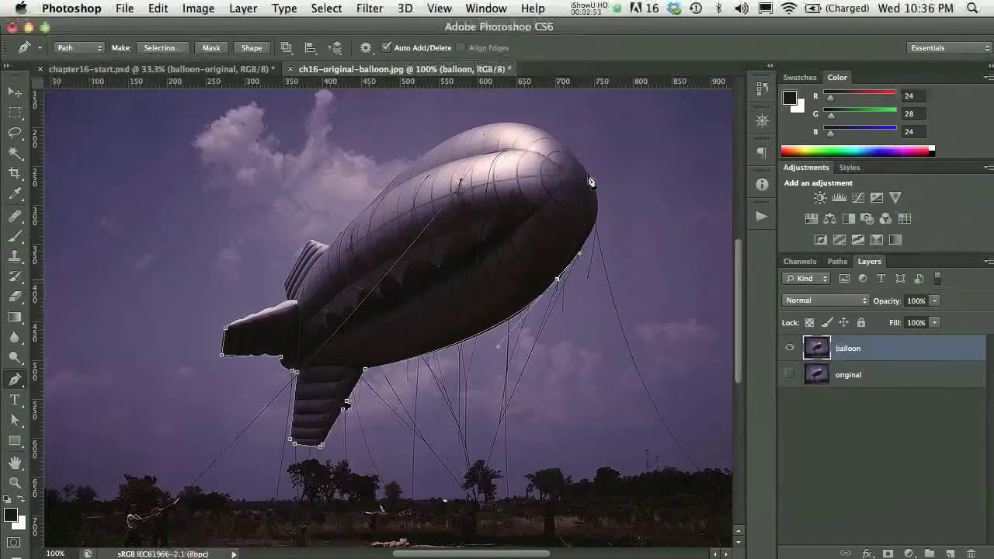
# Add curved anchors at the nose and top edge, close the path at the tail, and show the Paths list
pyautogui.moveTo(579, 161); pyautogui.dragTo(536, 113)
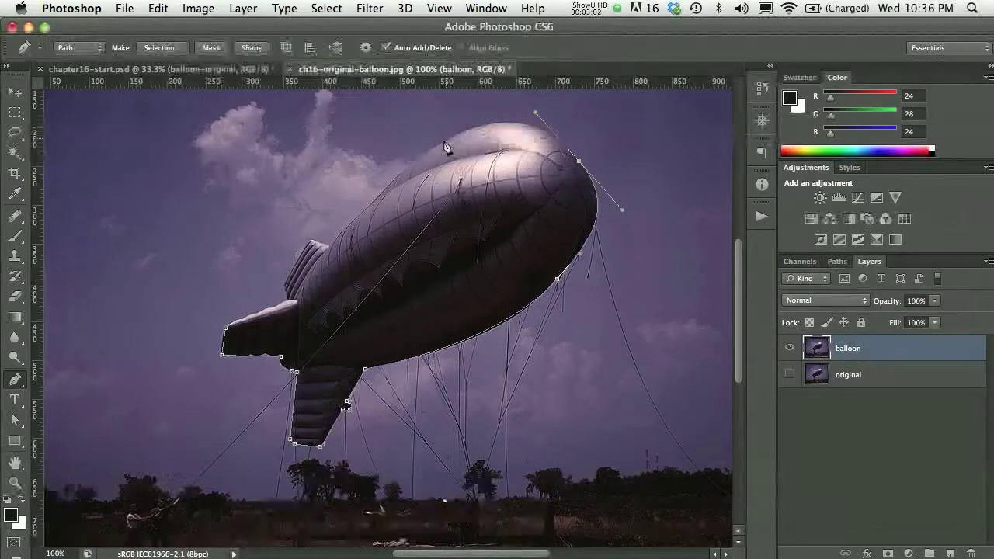
pyautogui.moveTo(440, 142); pyautogui.dragTo(391, 170)
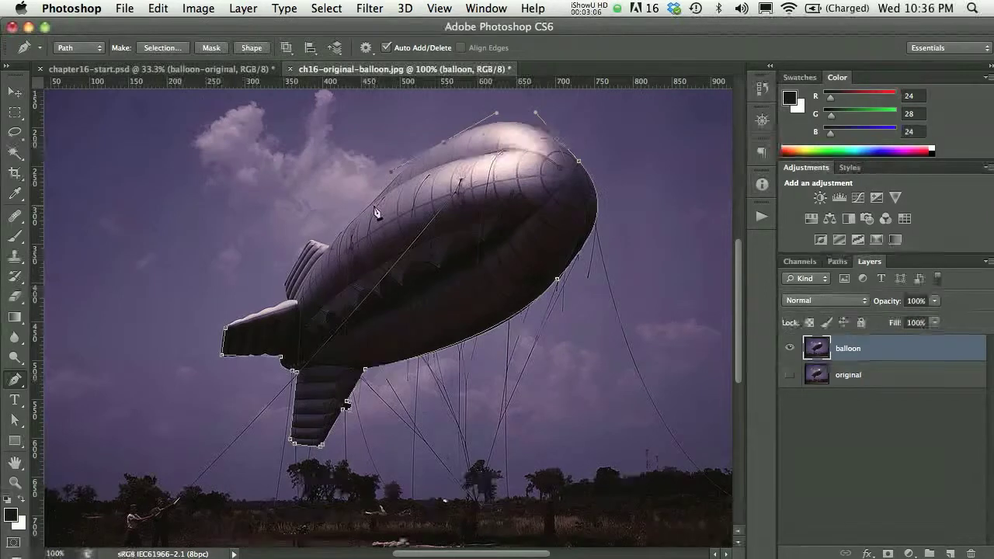
pyautogui.click(319, 248)
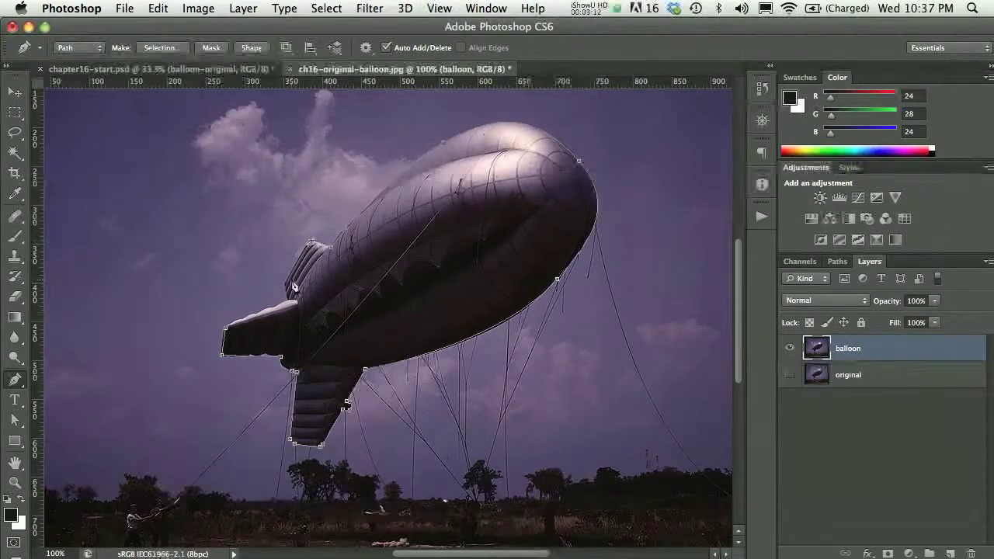
pyautogui.click(284, 288)
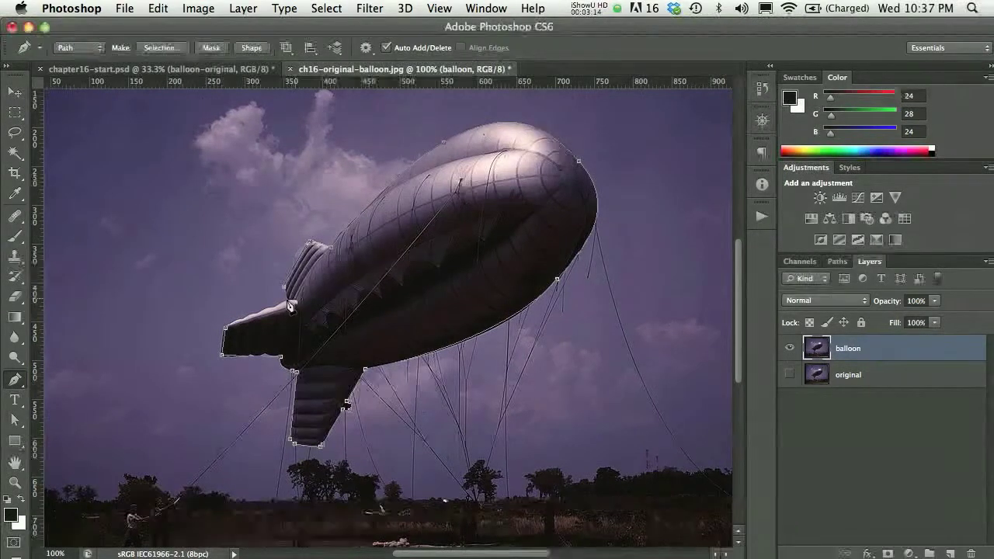
pyautogui.click(229, 327)
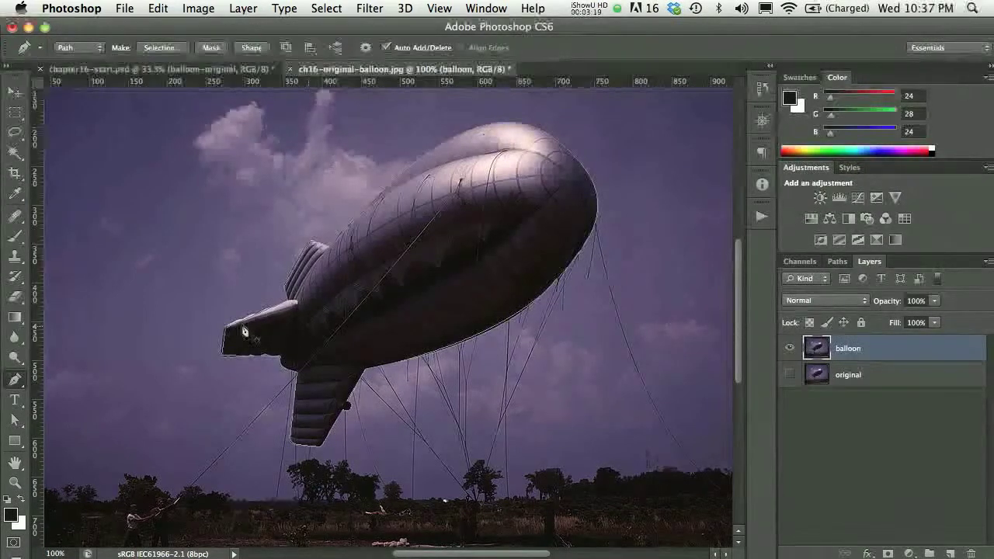
pyautogui.click(837, 261)
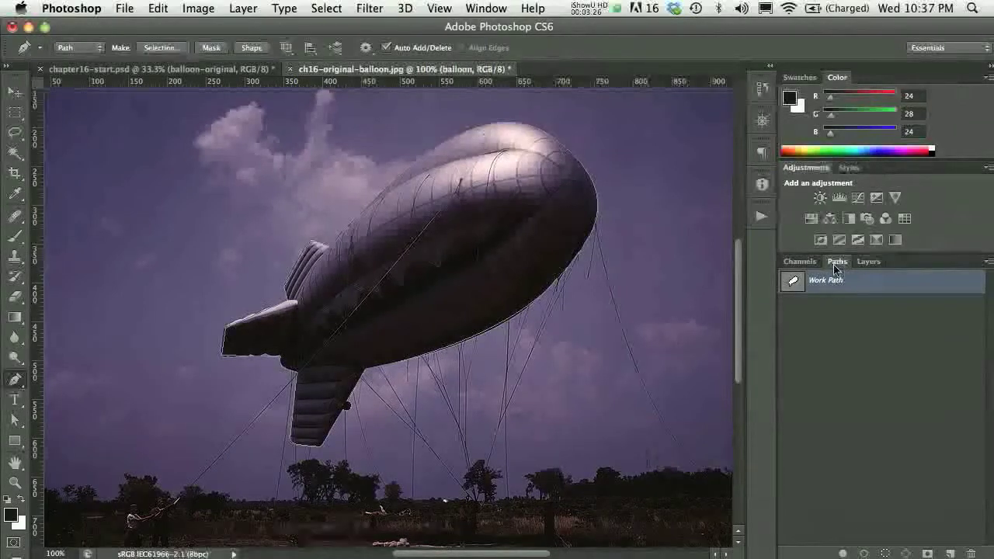
pyautogui.click(487, 7)
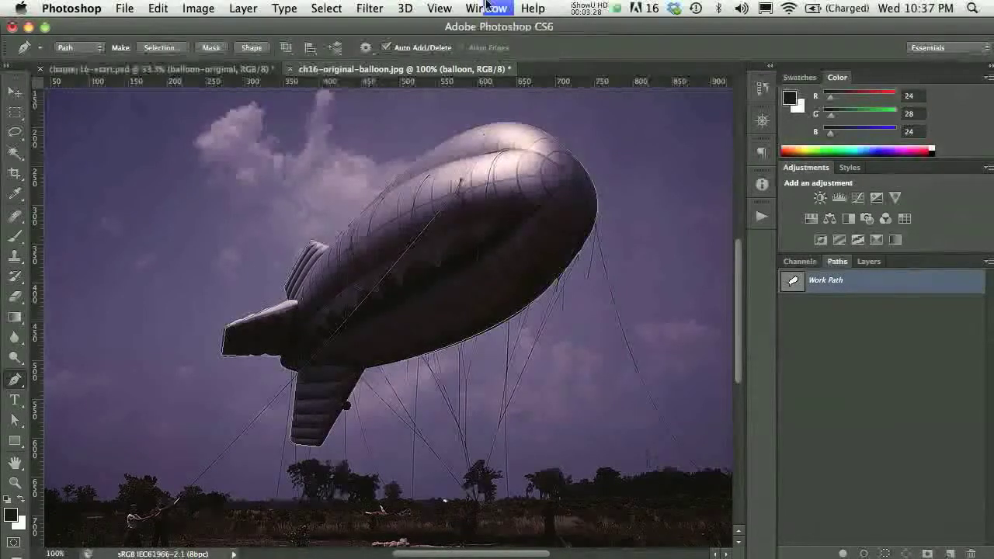
# Save the Work Path under the name 'balloon path'
pyautogui.click(485, 7)
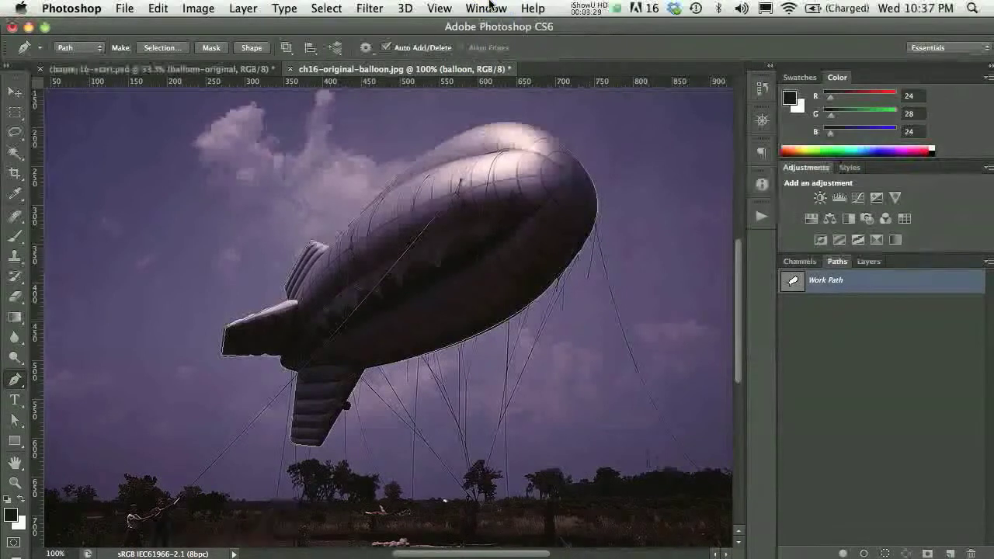
pyautogui.doubleClick(825, 281)
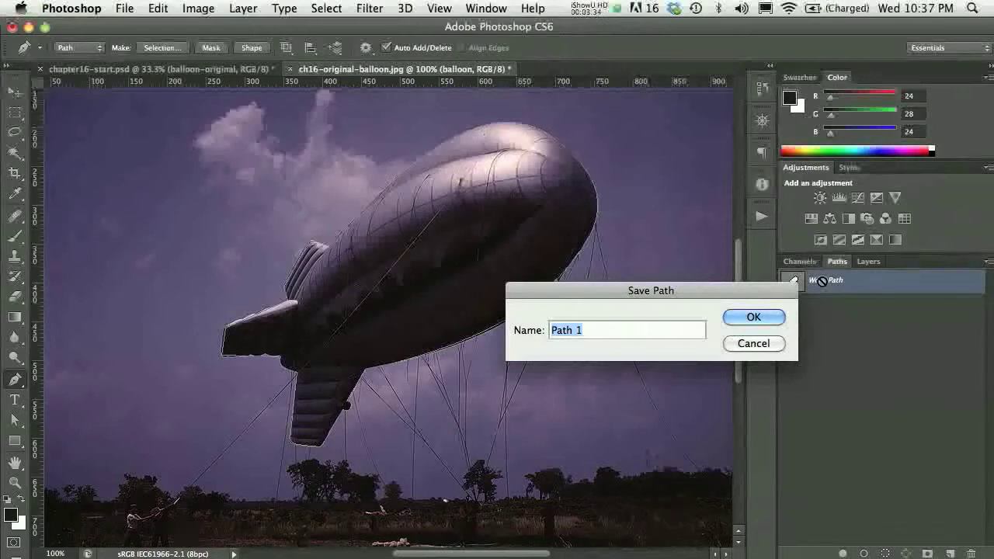
pyautogui.write('balloon pat')
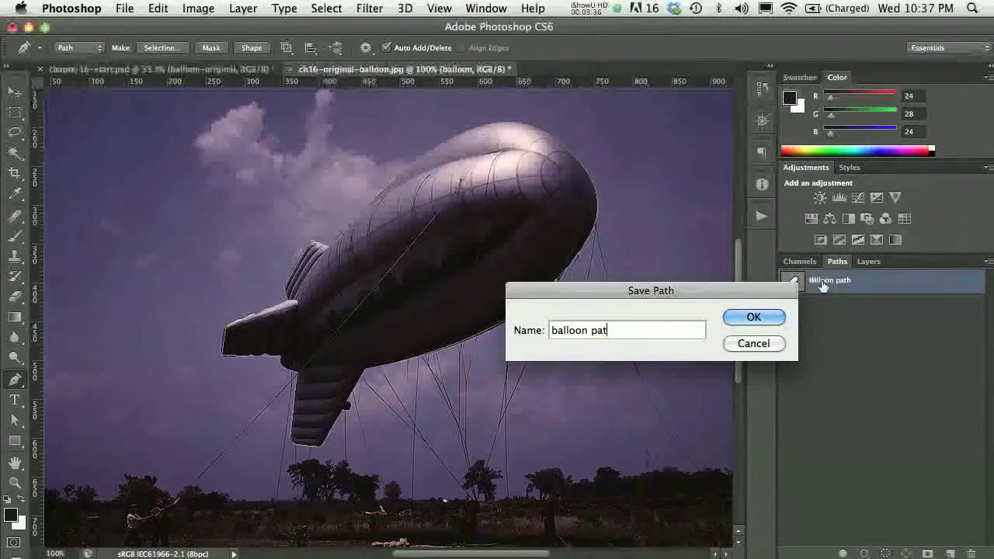
pyautogui.write('h')
pyautogui.press('Return')
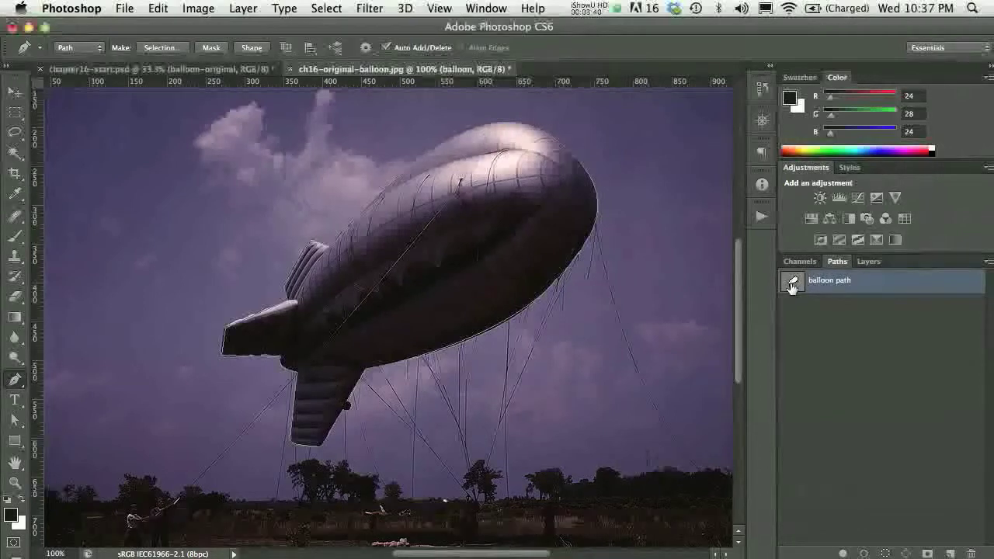
pyautogui.keyDown('super'); pyautogui.click(791, 286); pyautogui.keyUp('super')
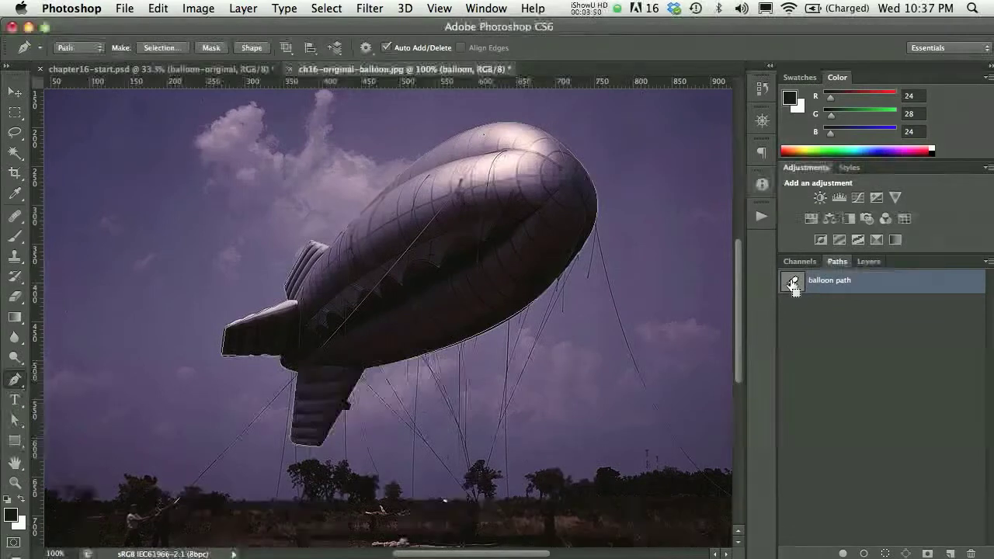
# Load 'balloon path' as a selection, add it as the balloon layer's mask, and select the image thumbnail
pyautogui.keyDown('super'); pyautogui.click(792, 284); pyautogui.keyUp('super')
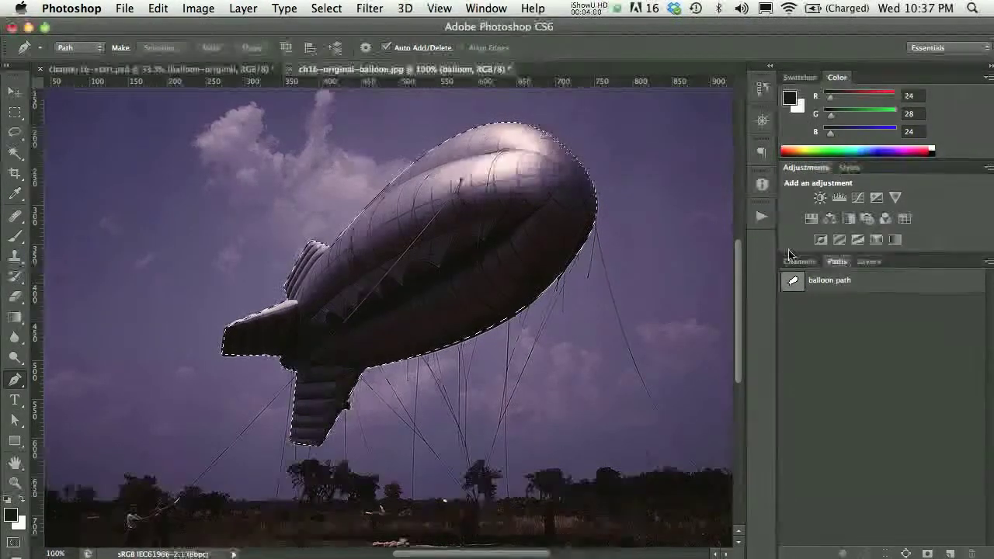
pyautogui.click(869, 263)
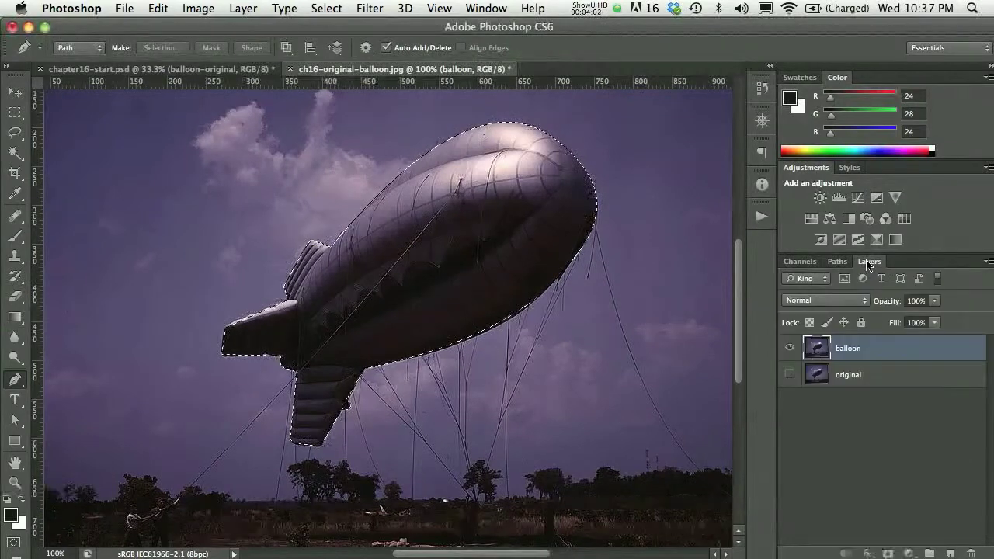
pyautogui.click(887, 553)
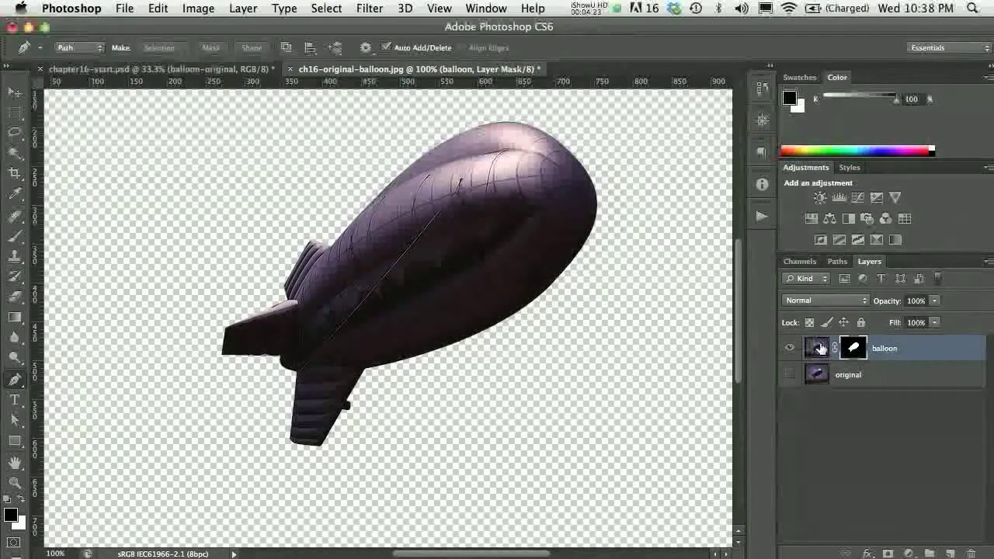
pyautogui.click(817, 348)
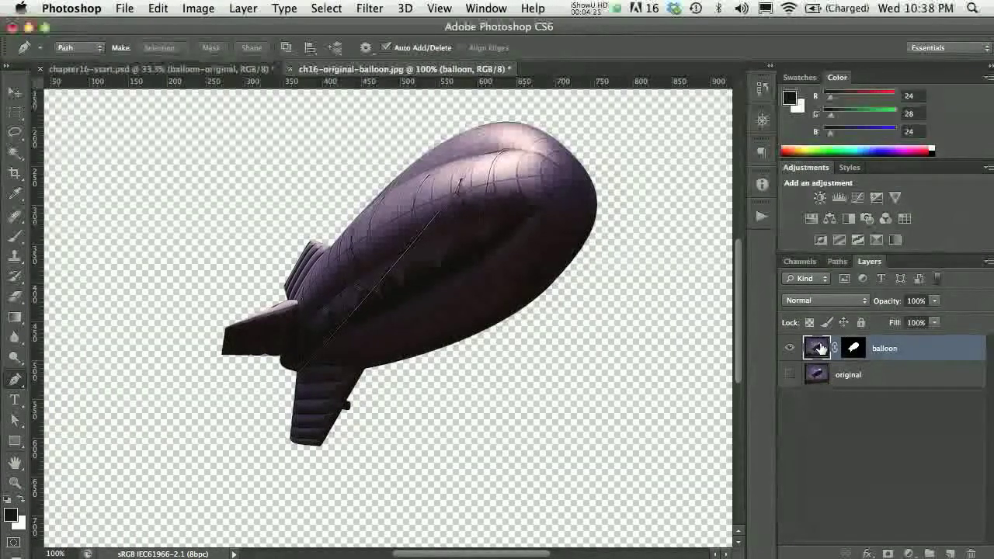
# Move the masked balloon layer into chapter16-start.psd, position it, and hide the balloon-original group
pyautogui.click(193, 69)
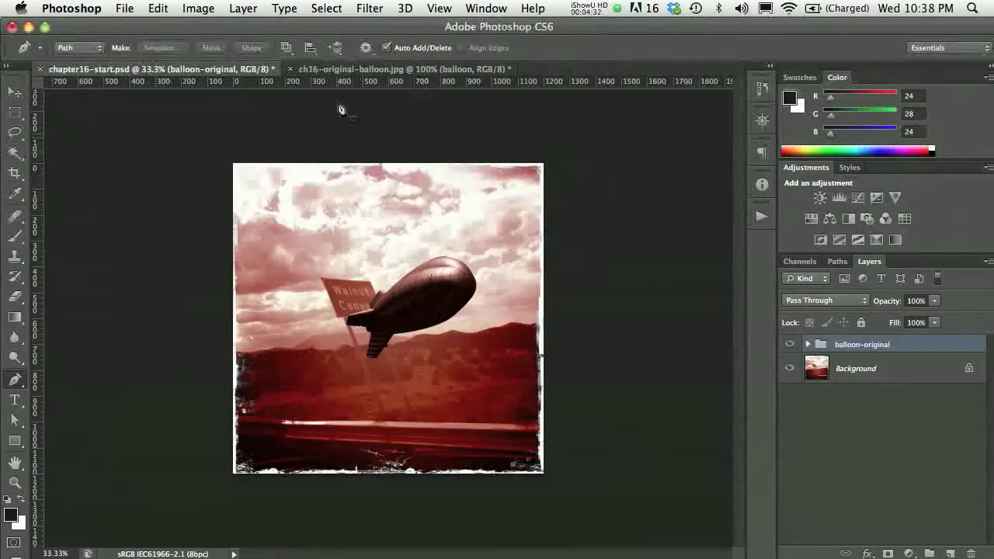
pyautogui.click(341, 69)
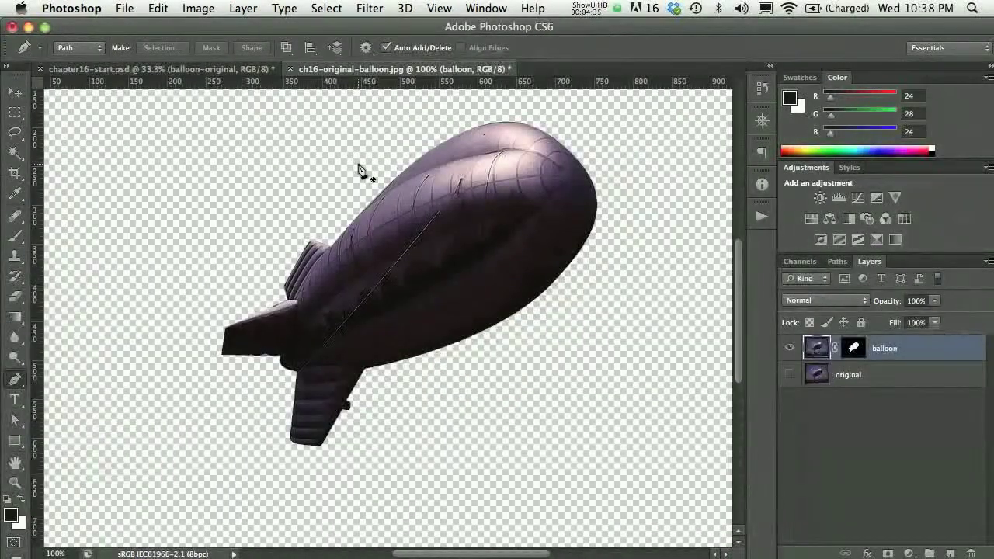
pyautogui.click(17, 93)
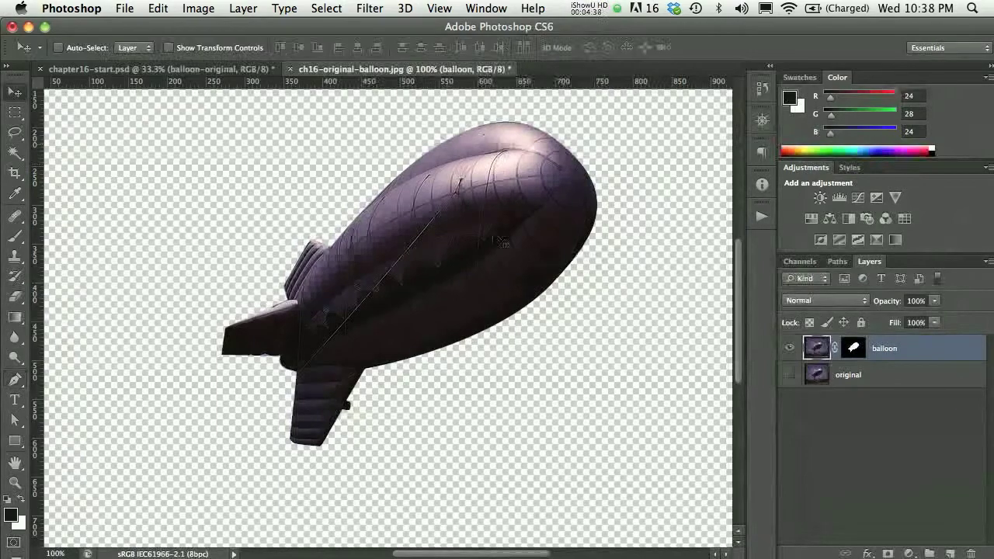
pyautogui.moveTo(893, 350); pyautogui.dragTo(250, 165)
pyautogui.moveTo(375, 248); pyautogui.dragTo(398, 251)
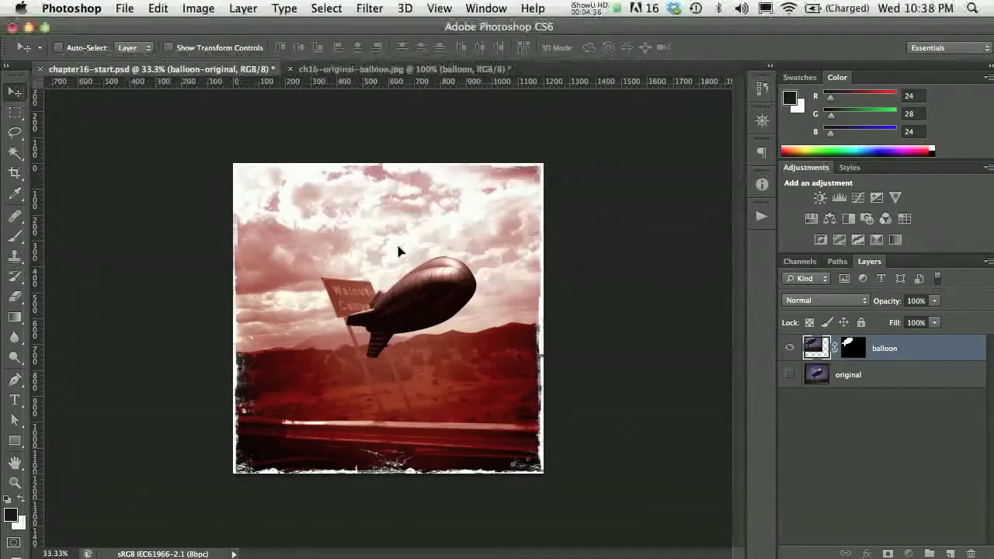
pyautogui.moveTo(409, 253); pyautogui.dragTo(423, 291)
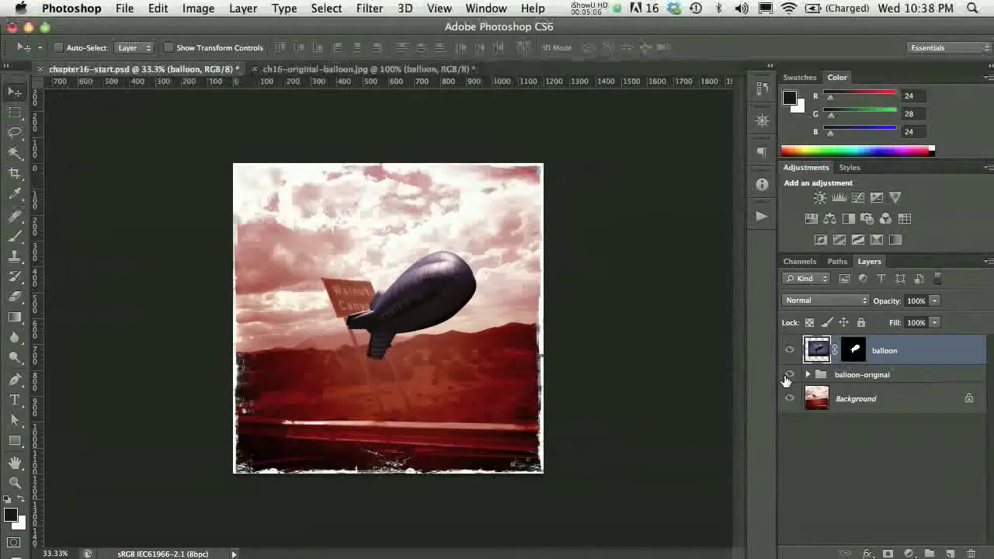
pyautogui.click(787, 376)
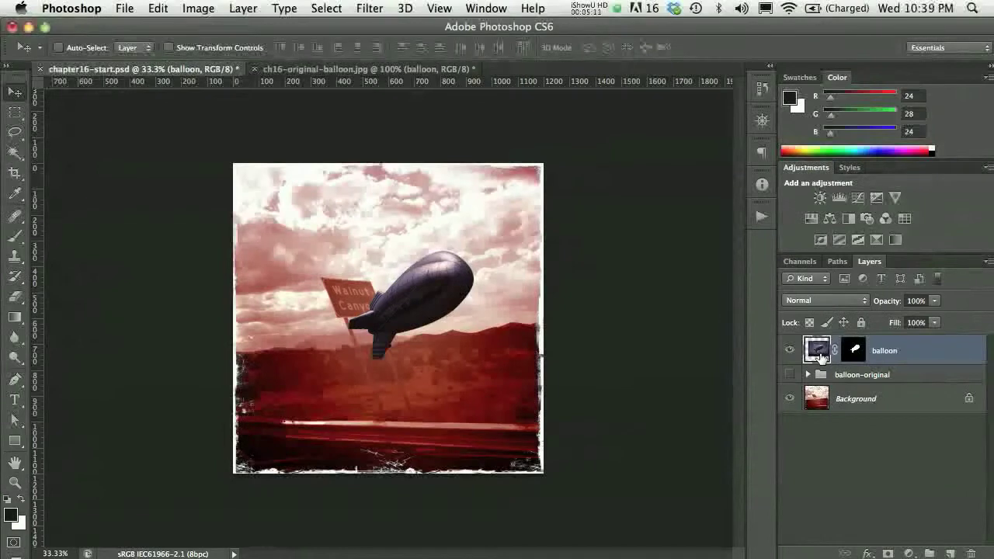
# Add a Hue/Saturation layer with Colorize on and Saturation 11, clipped to the balloon layer
pyautogui.click(811, 219)
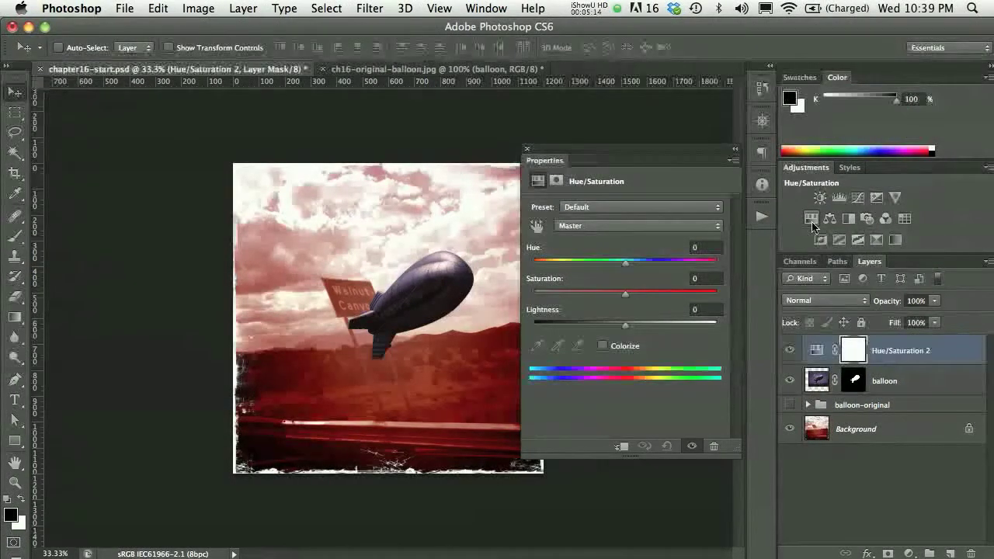
pyautogui.click(602, 346)
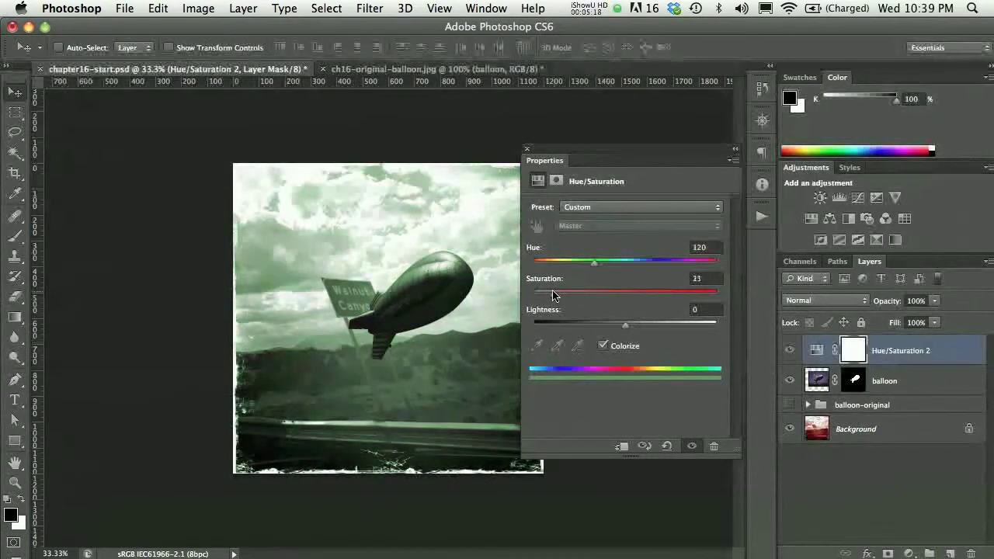
pyautogui.moveTo(552, 294); pyautogui.dragTo(553, 293)
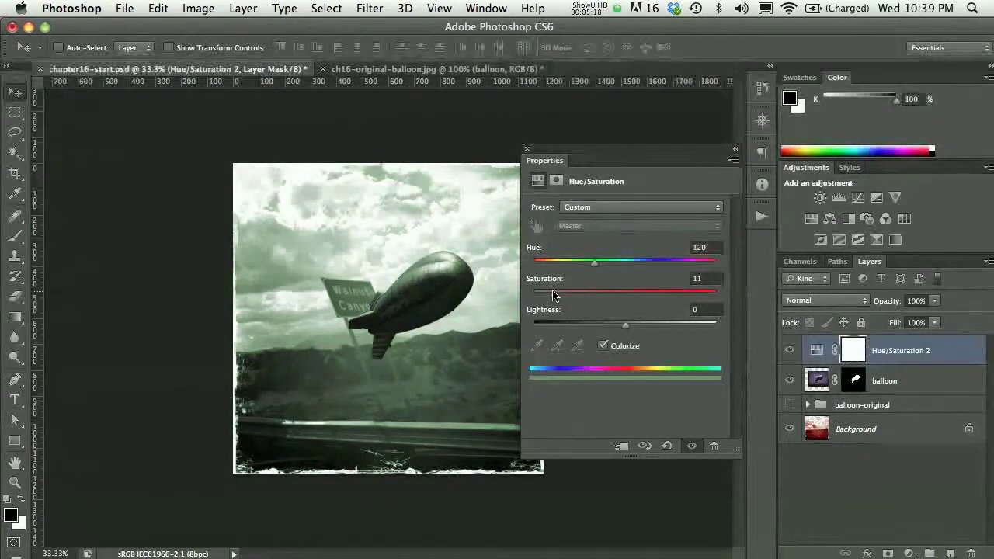
pyautogui.keyDown('alt'); pyautogui.click(903, 360); pyautogui.keyUp('alt')
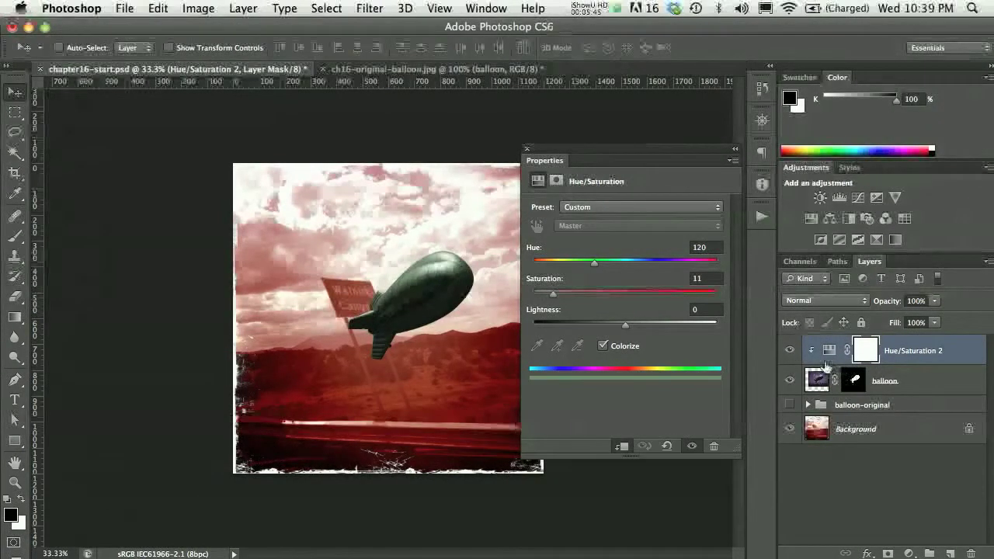
# Set Hue/Saturation 2 to Hue 15 and Saturation 21, then add a Color Balance layer
pyautogui.click(827, 354)
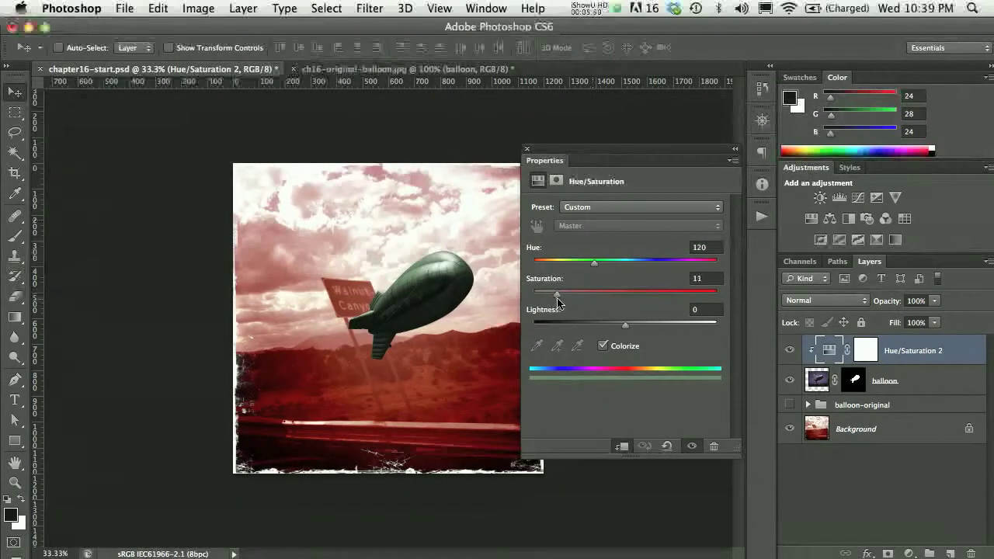
pyautogui.moveTo(557, 297); pyautogui.dragTo(560, 295)
pyautogui.click(539, 264)
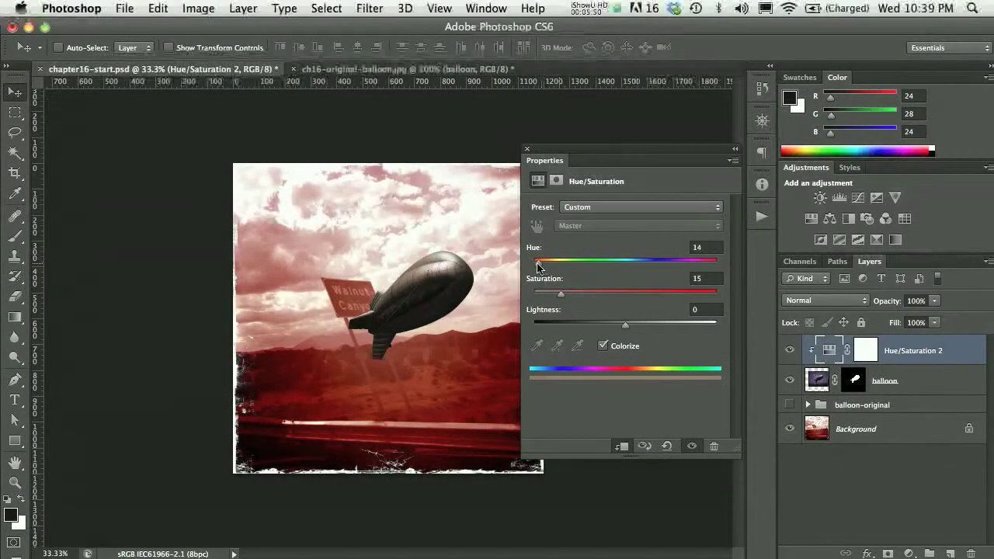
pyautogui.moveTo(540, 267); pyautogui.dragTo(571, 299)
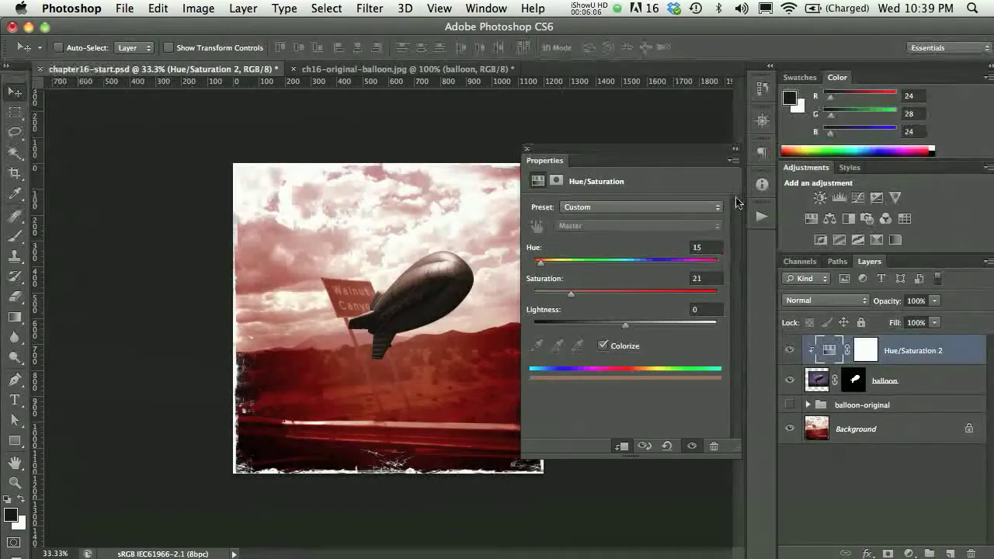
pyautogui.click(829, 219)
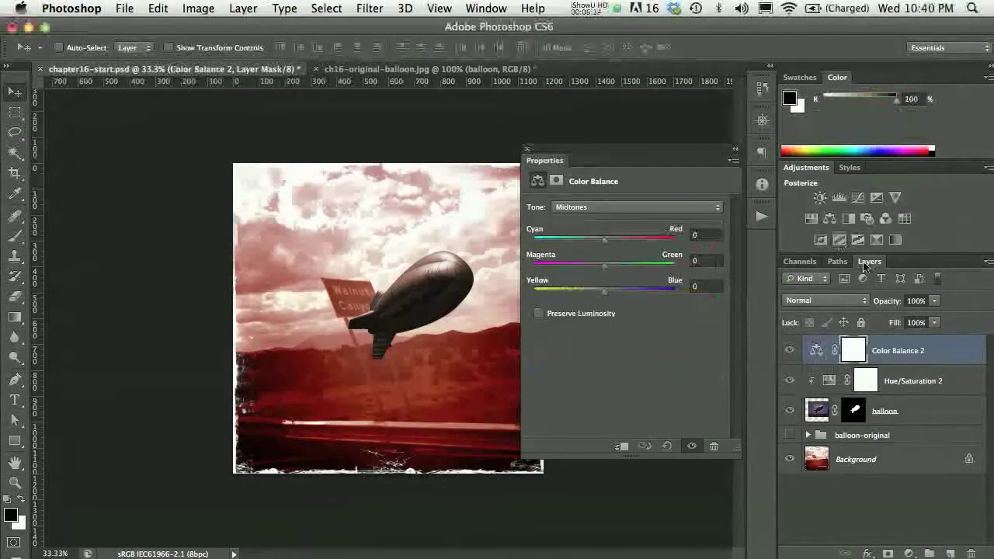
# Clip the Color Balance layer to the balloon, then push midtones and shadows toward red (+11 and +22)
pyautogui.keyDown('alt'); pyautogui.click(911, 360); pyautogui.keyUp('alt')
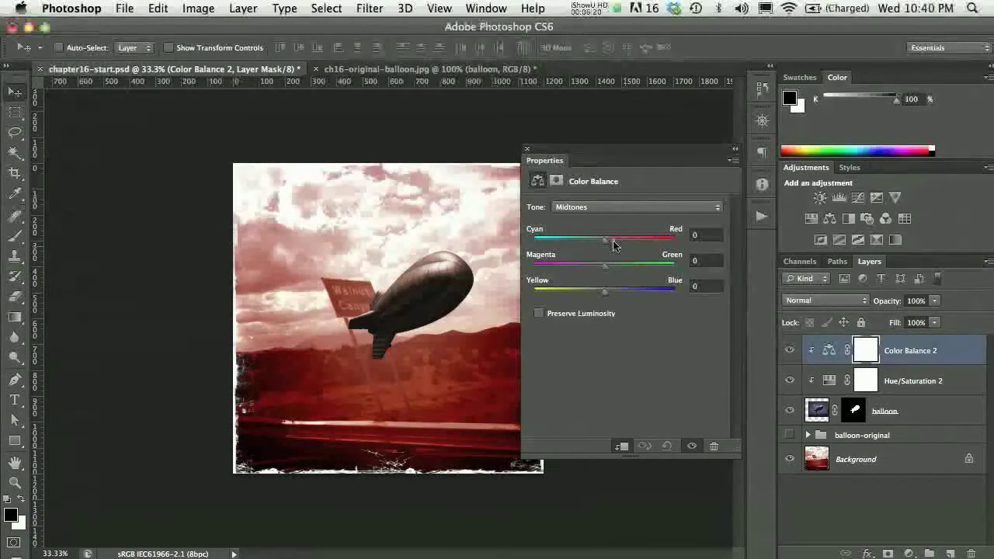
pyautogui.moveTo(612, 241); pyautogui.dragTo(598, 292)
pyautogui.click(597, 205)
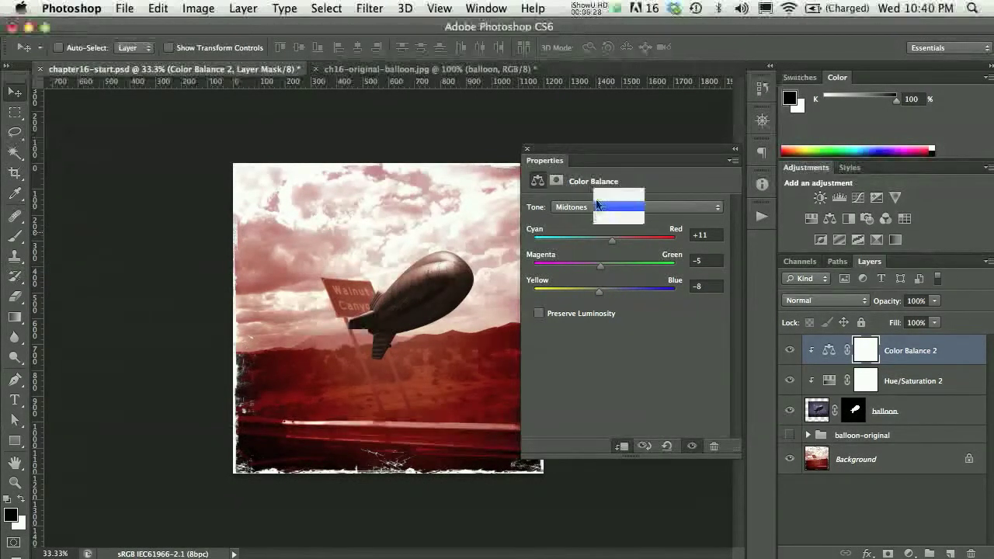
pyautogui.press('Down')
pyautogui.press('Return')
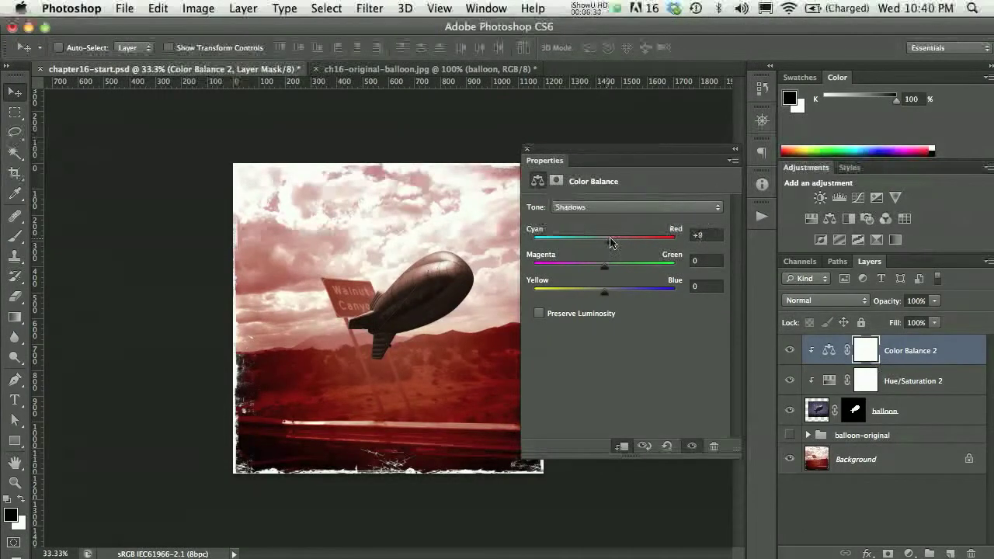
pyautogui.moveTo(607, 240); pyautogui.dragTo(620, 242)
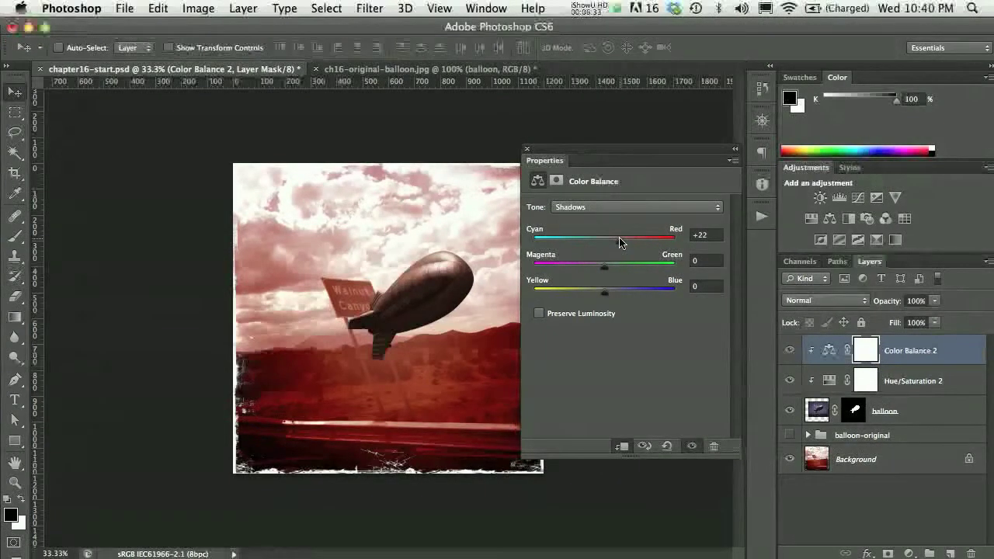
pyautogui.moveTo(604, 291); pyautogui.dragTo(603, 291)
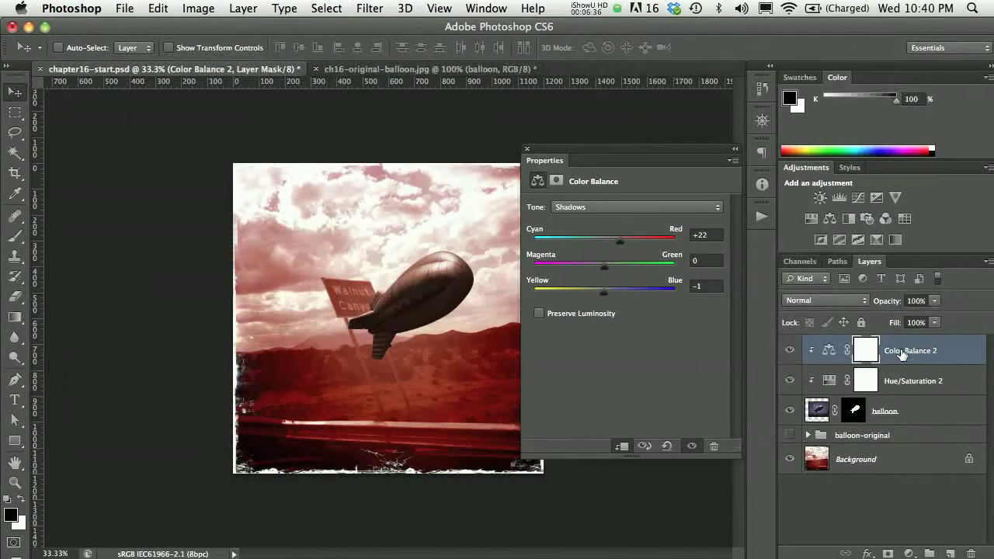
# Group the balloon, Hue/Saturation 2 and Color Balance 2 layers as 'balloon-original (2)'
pyautogui.click(833, 415)
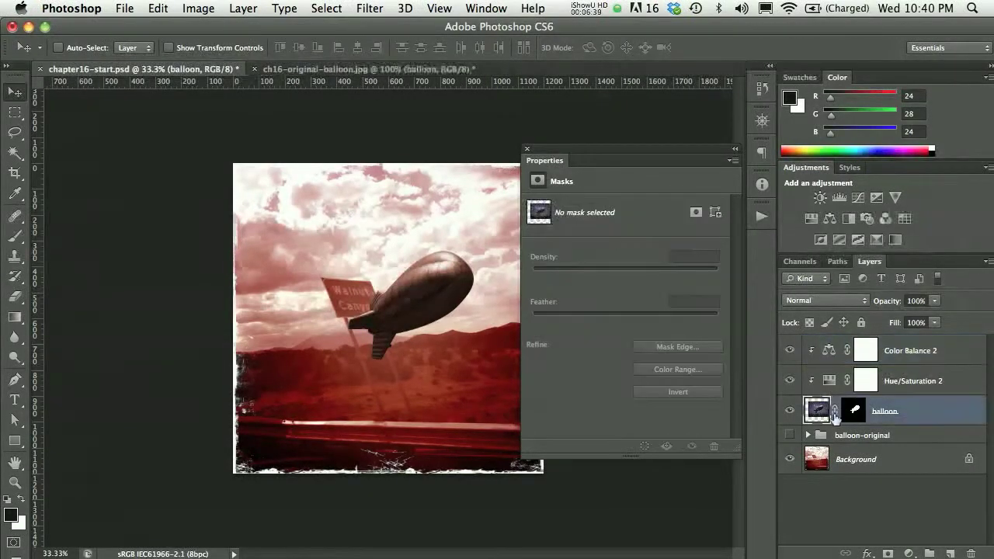
pyautogui.keyDown('shift'); pyautogui.click(907, 356); pyautogui.keyUp('shift')
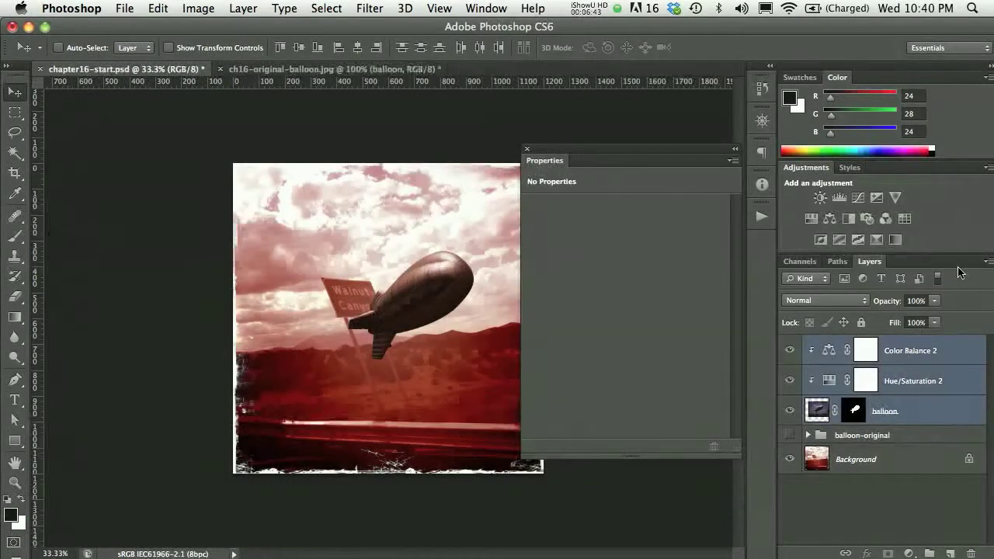
pyautogui.click(986, 264)
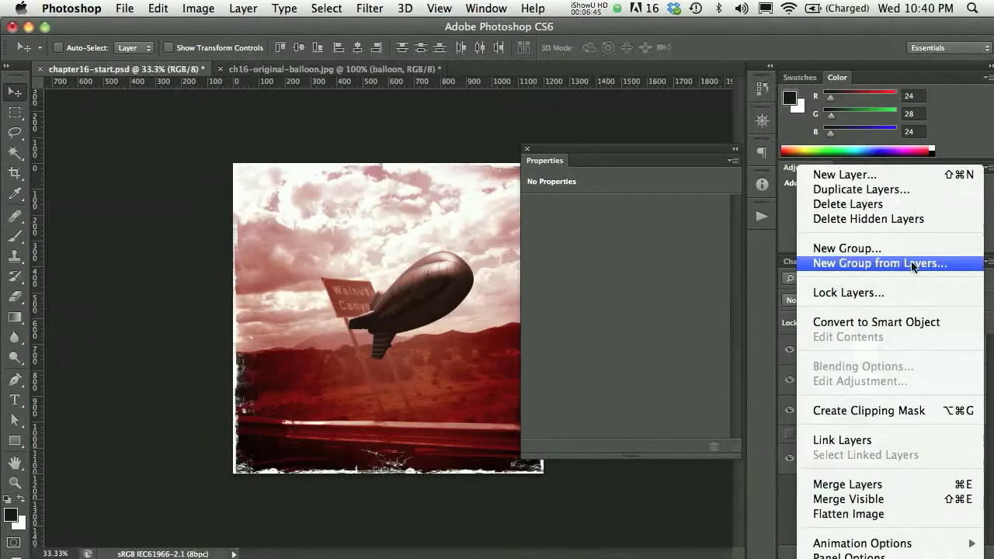
pyautogui.click(868, 268)
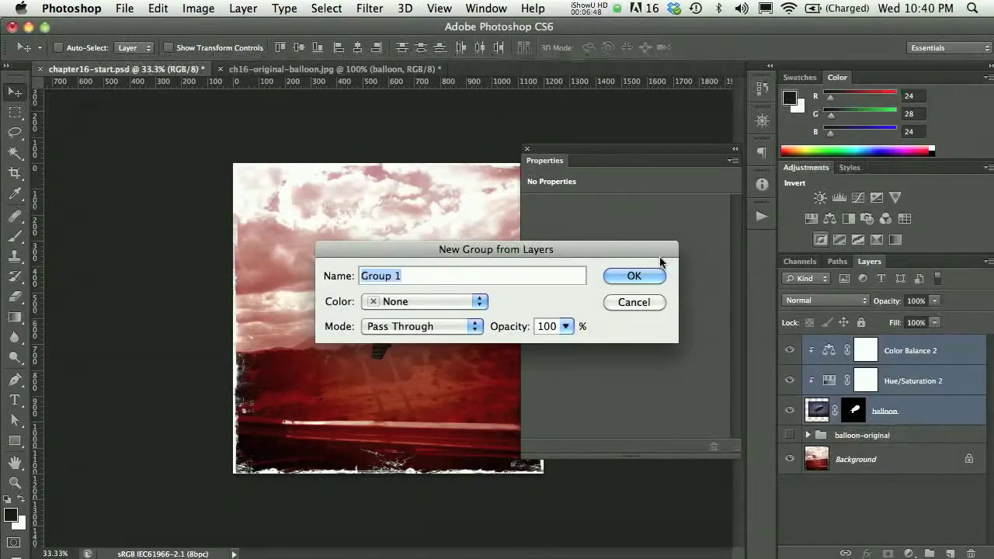
pyautogui.write('balloon-or')
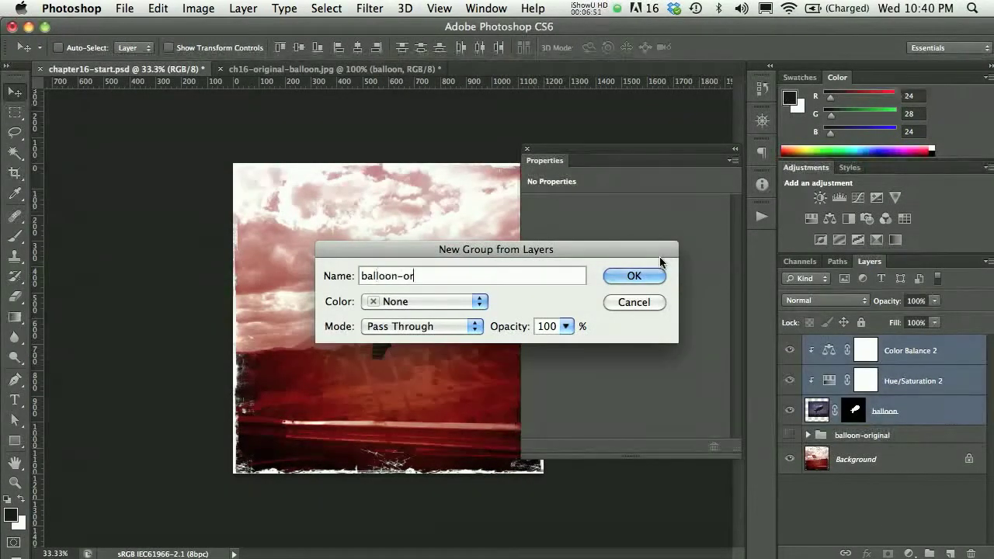
pyautogui.write('iginal (2)')
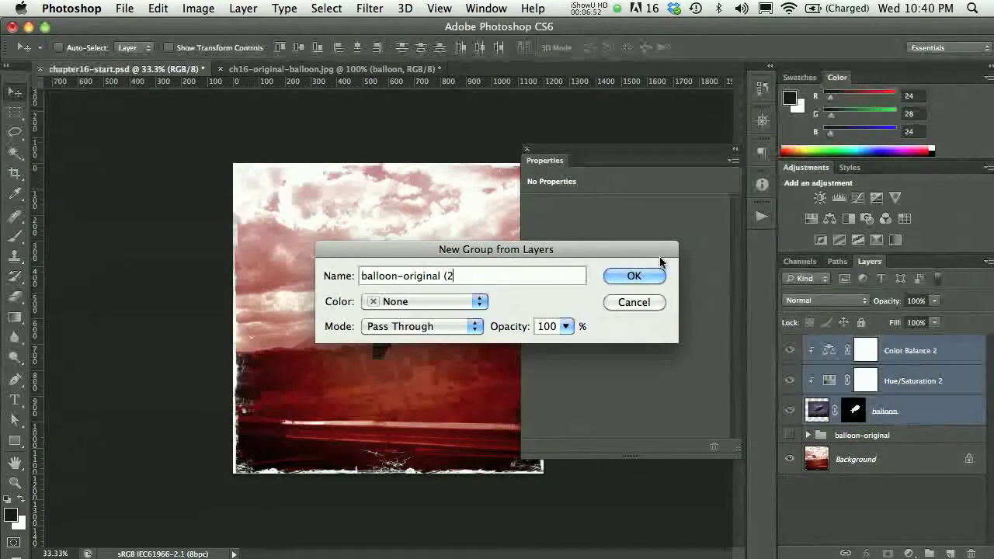
pyautogui.press('Return')
# Compare the new group against the old one, leaving balloon-original hidden and balloon-original (2) visible
pyautogui.click(526, 148)
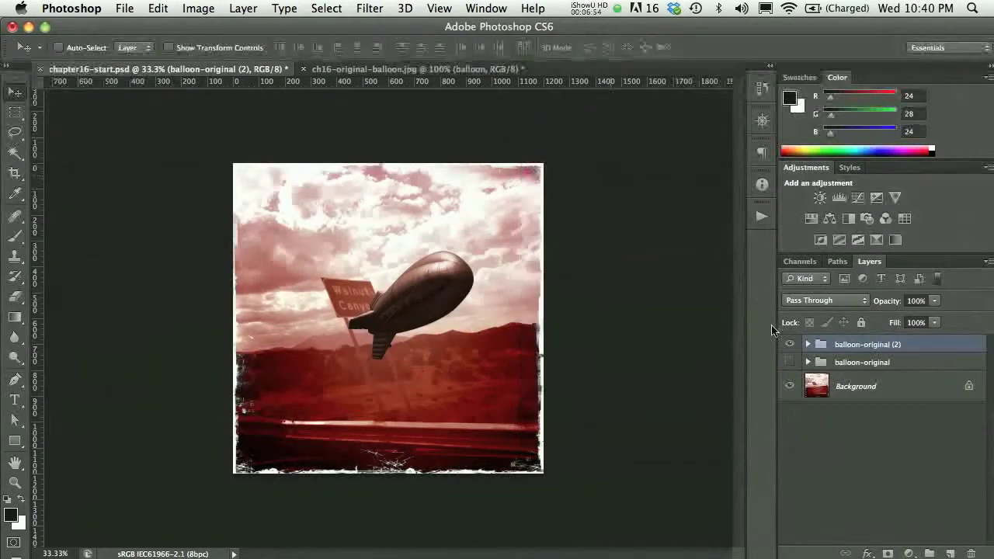
pyautogui.click(789, 344)
pyautogui.click(789, 362)
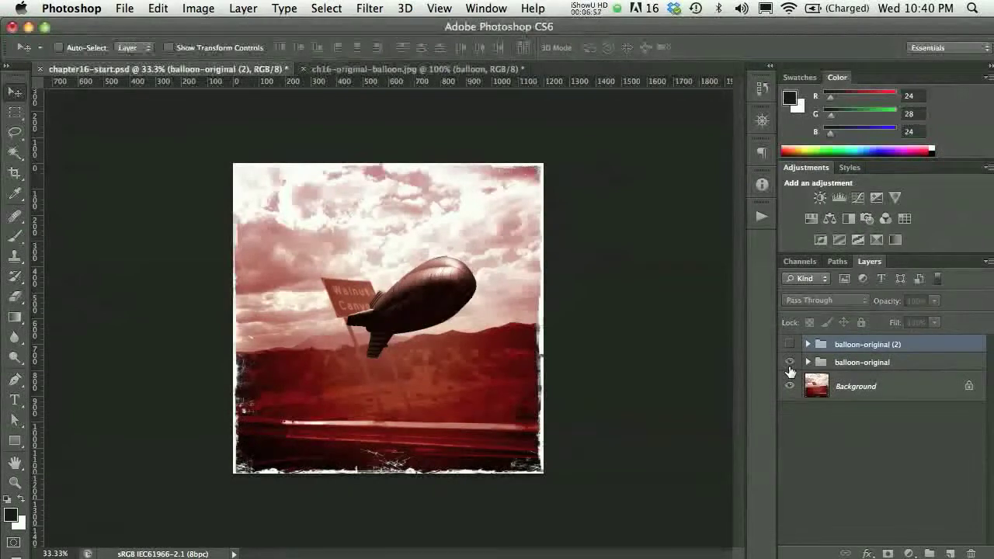
pyautogui.click(789, 344)
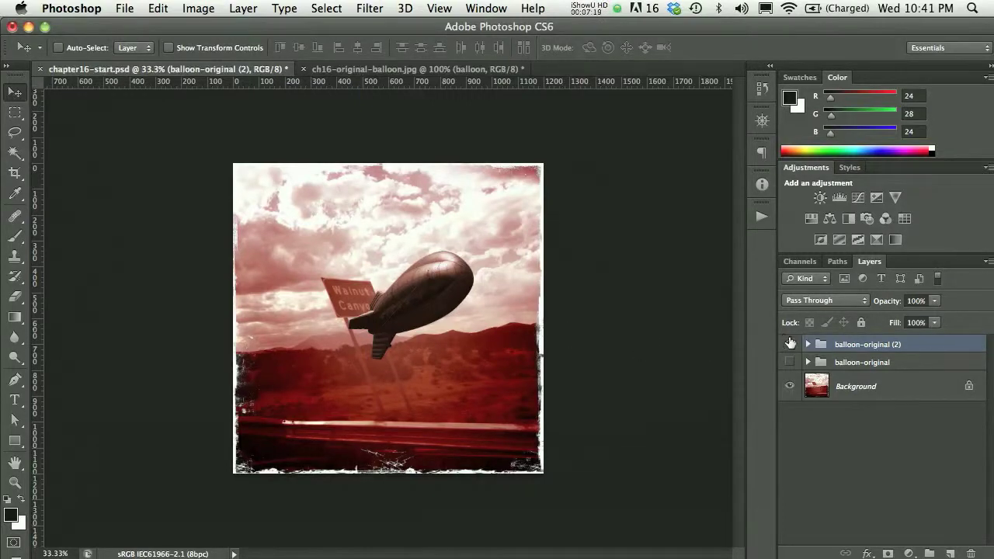
pyautogui.click(807, 345)
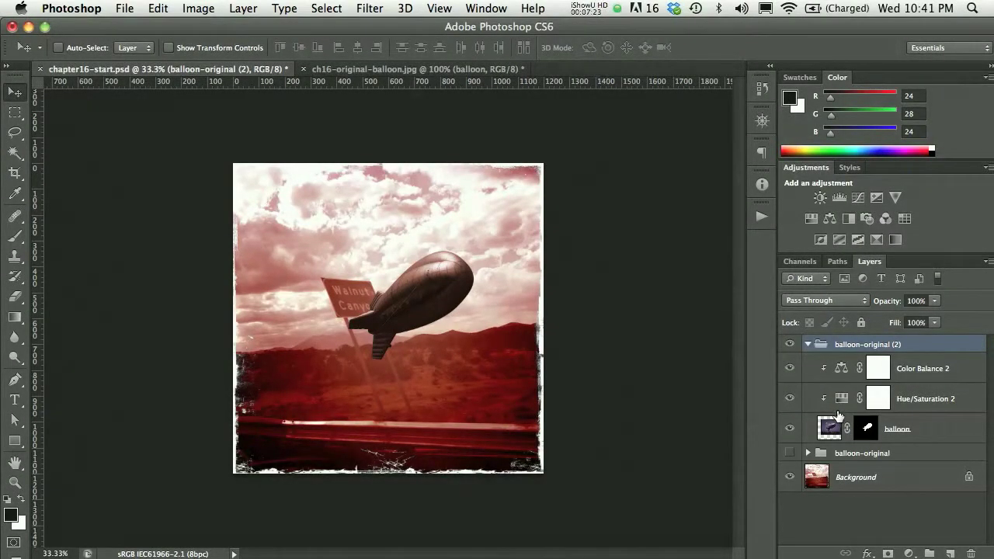
pyautogui.click(808, 345)
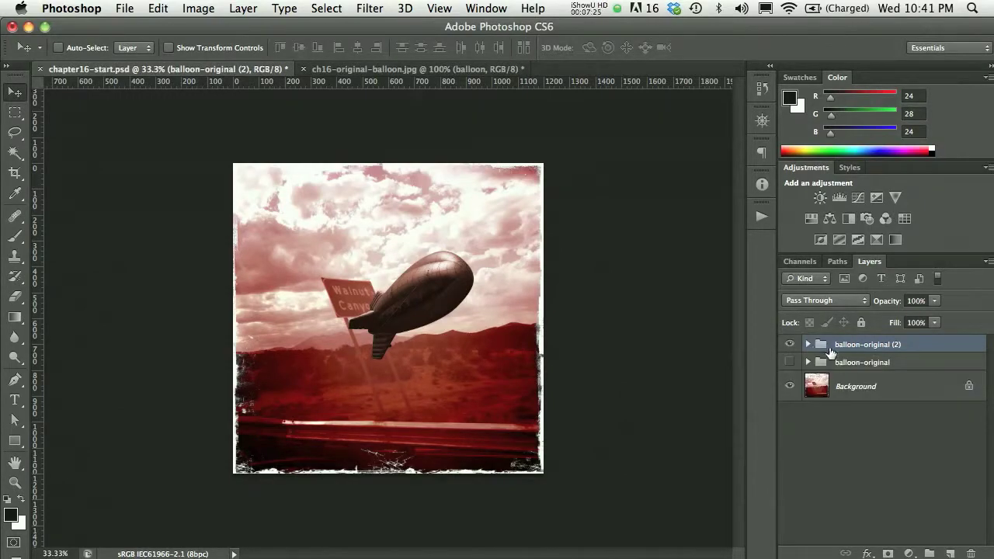